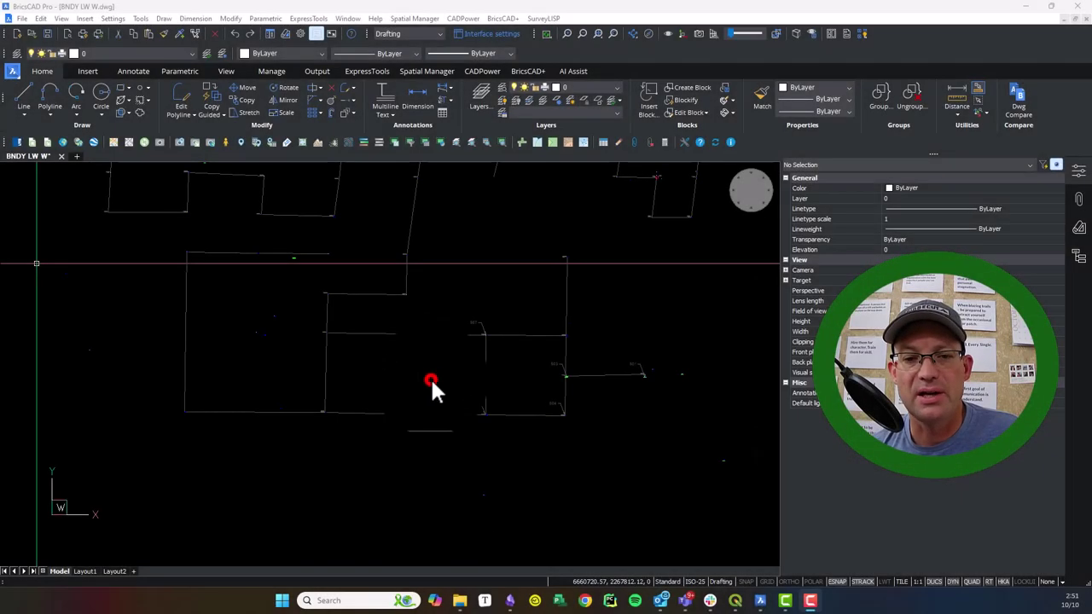
mouse_move(410, 378)
middle_down()
mouse_move(463, 444)
mouse_move(520, 366)
mouse_move(465, 447)
middle_up()
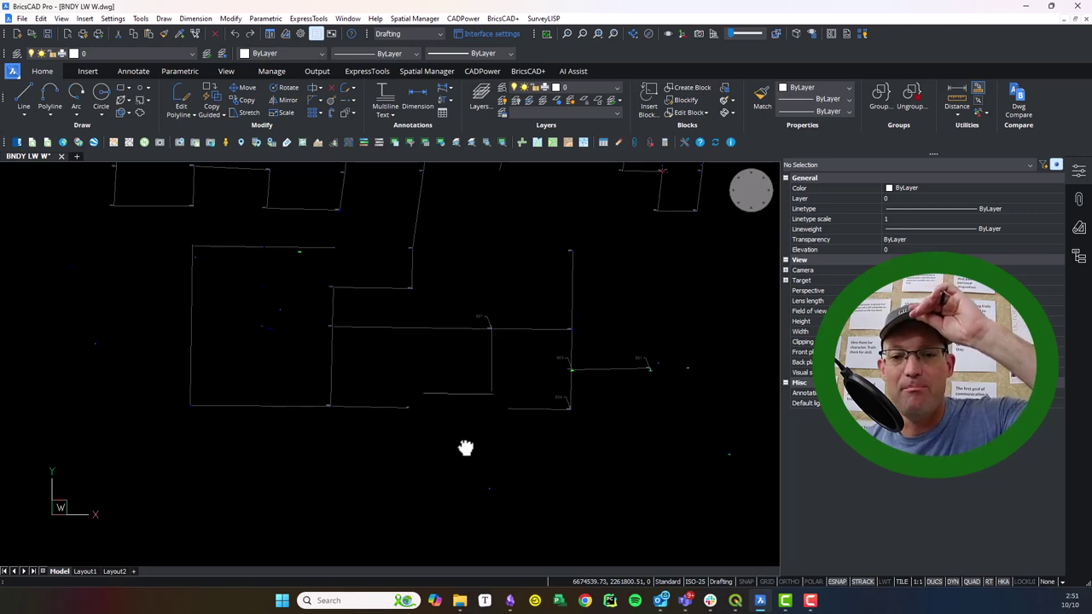
mouse_move(465, 447)
middle_down()
mouse_move(487, 452)
mouse_move(483, 466)
mouse_move(476, 456)
middle_up()
middle_drag(553, 275, 529, 346)
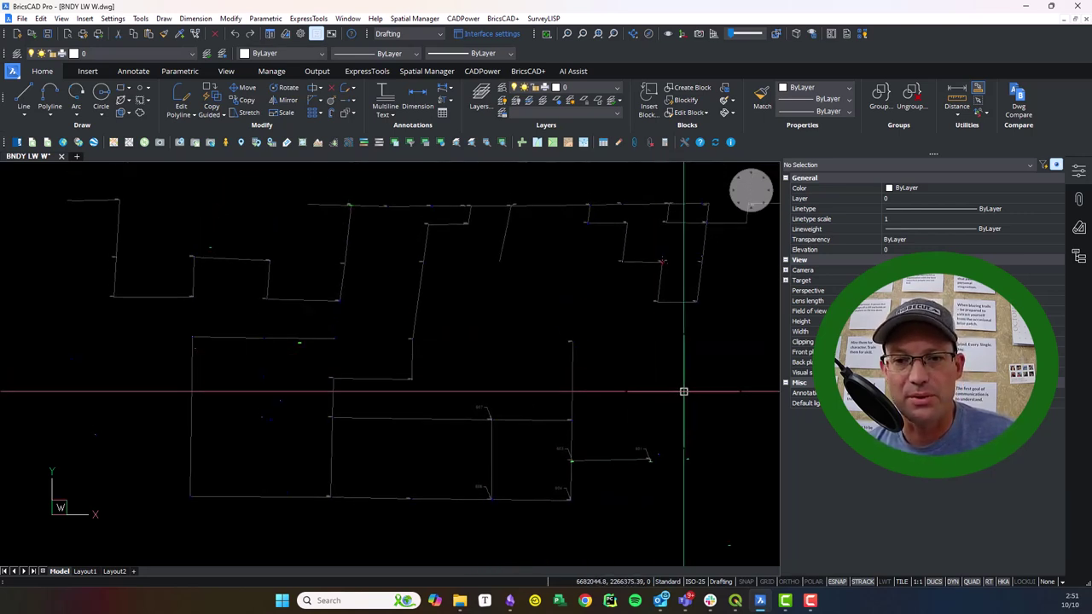
mouse_move(686, 393)
middle_down()
mouse_move(641, 363)
mouse_move(618, 393)
mouse_move(699, 391)
middle_up()
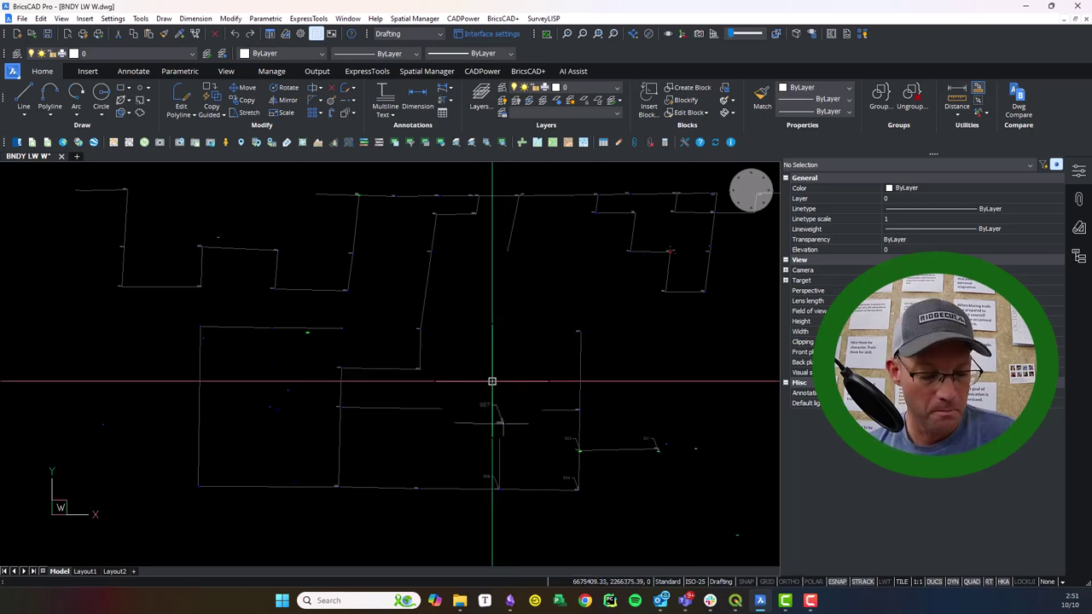
mouse_move(597, 410)
middle_down()
mouse_move(568, 390)
mouse_move(561, 437)
mouse_move(463, 427)
mouse_move(569, 407)
mouse_move(585, 415)
middle_up()
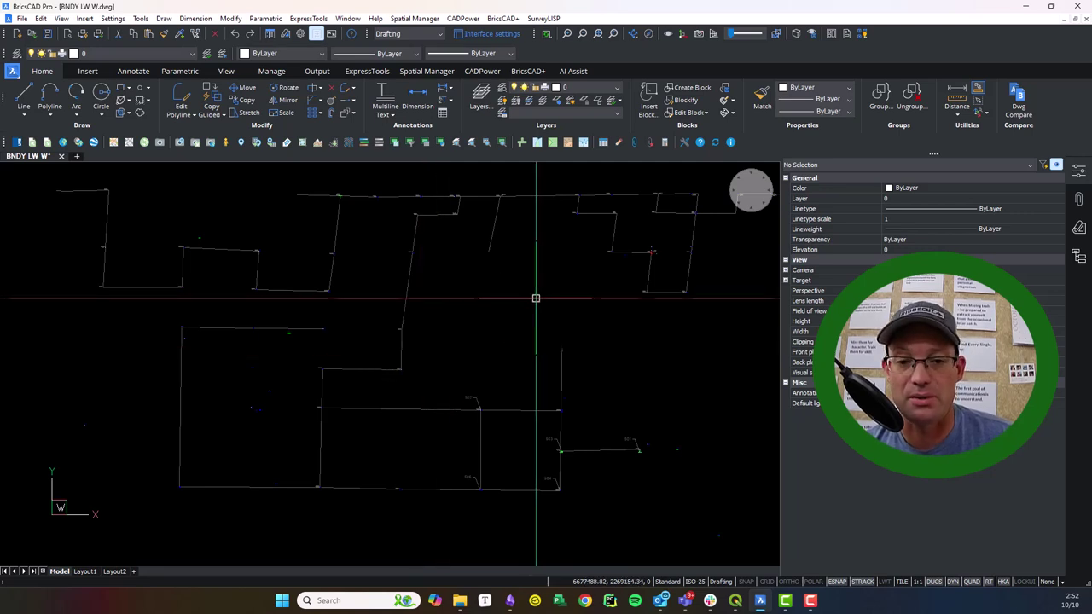
mouse_move(492, 399)
middle_down()
mouse_move(580, 347)
mouse_move(541, 390)
mouse_move(456, 397)
mouse_move(453, 415)
mouse_move(483, 401)
mouse_move(376, 402)
mouse_move(466, 400)
mouse_move(520, 414)
mouse_move(502, 415)
mouse_move(576, 402)
mouse_move(507, 395)
middle_up()
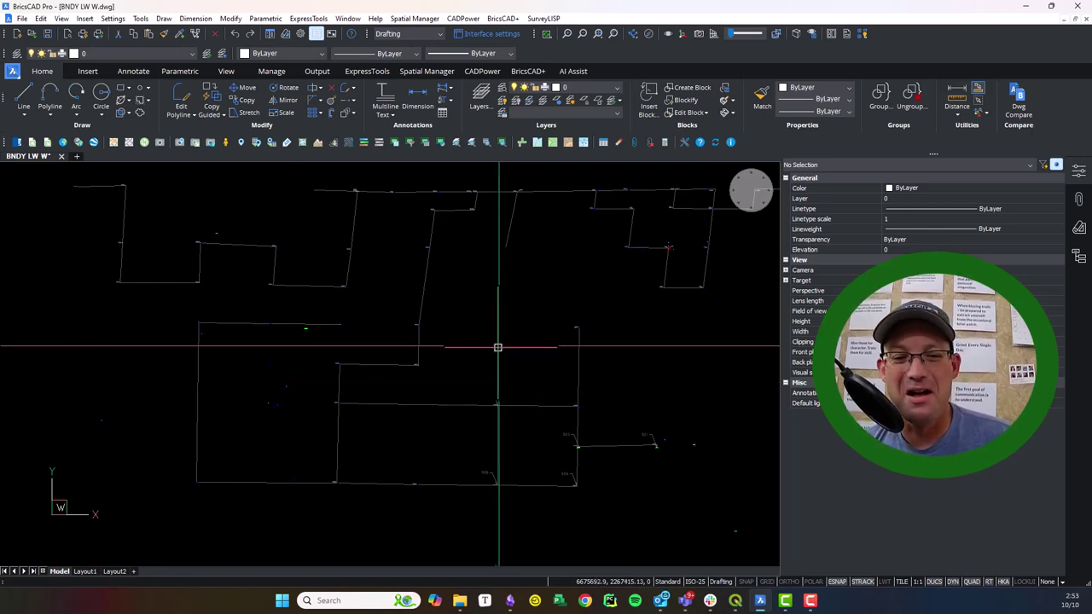
mouse_move(456, 372)
middle_down()
mouse_move(500, 401)
mouse_move(394, 402)
mouse_move(507, 397)
mouse_move(474, 395)
middle_up()
mouse_move(565, 338)
middle_down()
mouse_move(498, 313)
mouse_move(568, 344)
mouse_move(531, 359)
middle_up()
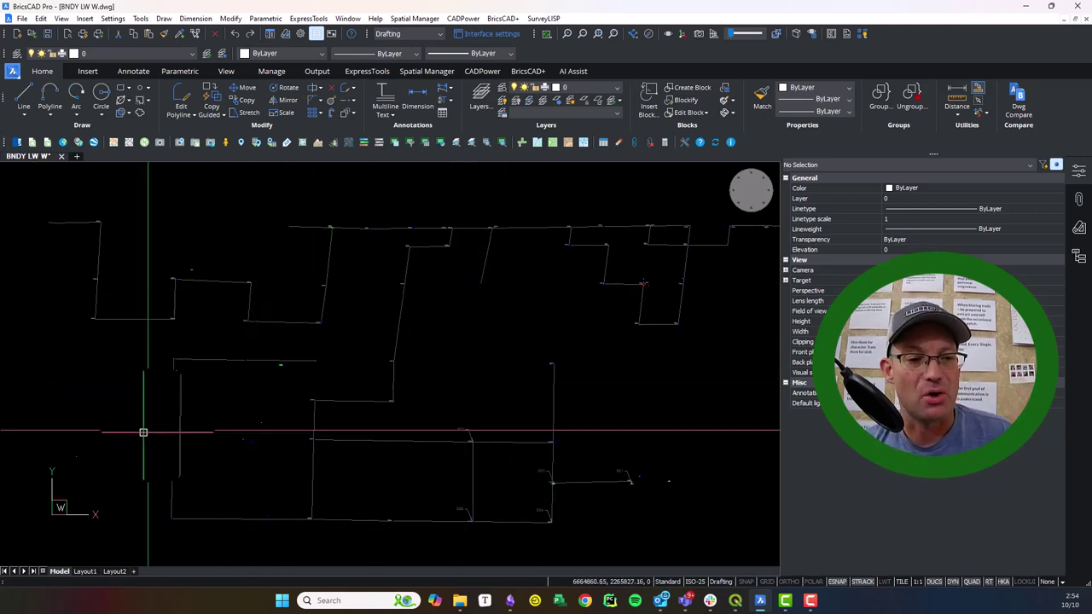
Examine the full extent of the boundary drawing, from the southern section lines to the separate four-part section in the northeast.
middle_drag(495, 381, 603, 336)
scroll(511, 357, down, 2)
middle_drag(512, 357, 437, 454)
middle_drag(688, 339, 543, 446)
mouse_move(465, 419)
middle_down()
mouse_move(483, 398)
mouse_move(429, 395)
middle_up()
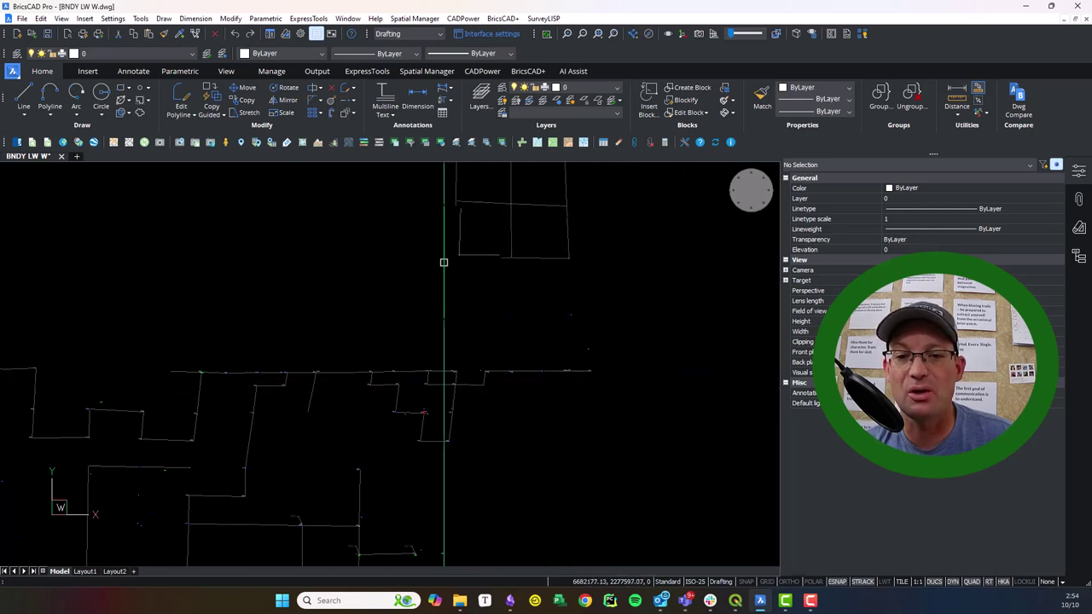
mouse_move(288, 359)
middle_down()
mouse_move(463, 293)
mouse_move(341, 283)
mouse_move(385, 276)
middle_up()
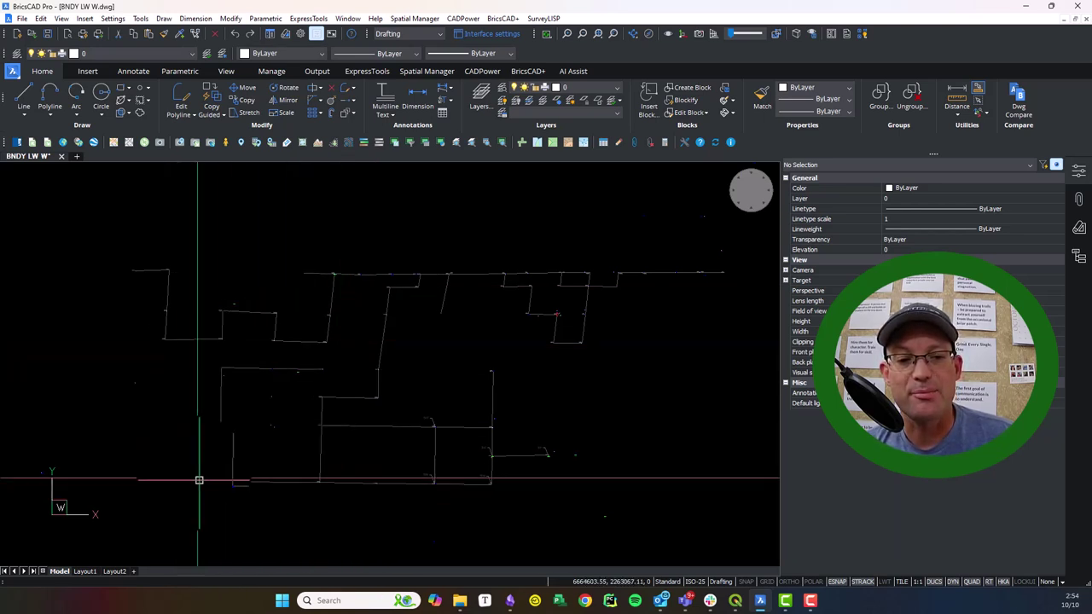
middle_drag(378, 322, 182, 536)
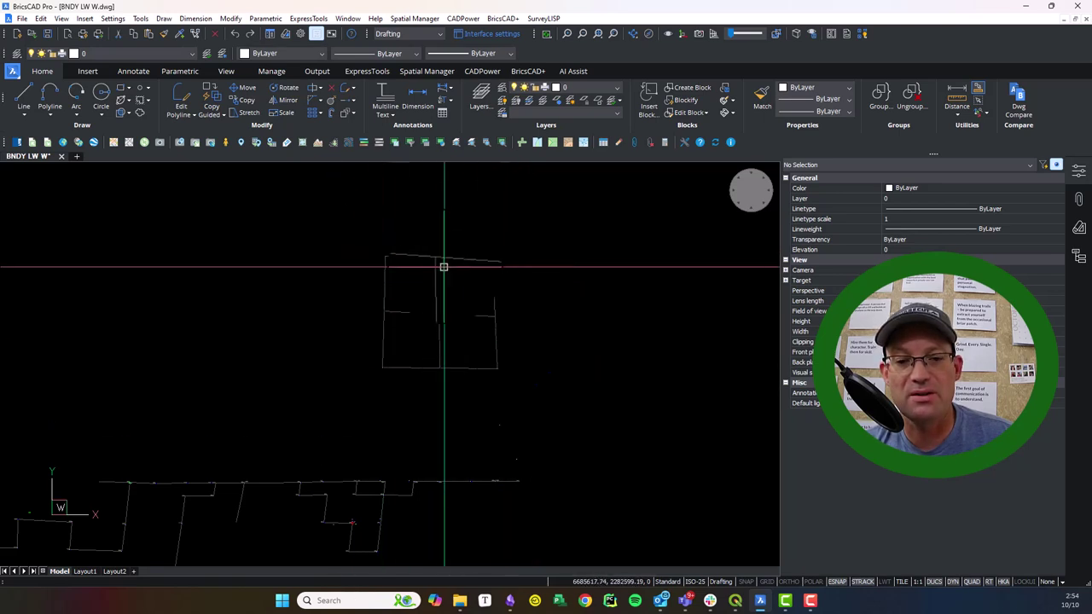
middle_drag(478, 343, 443, 219)
scroll(439, 207, down, 3)
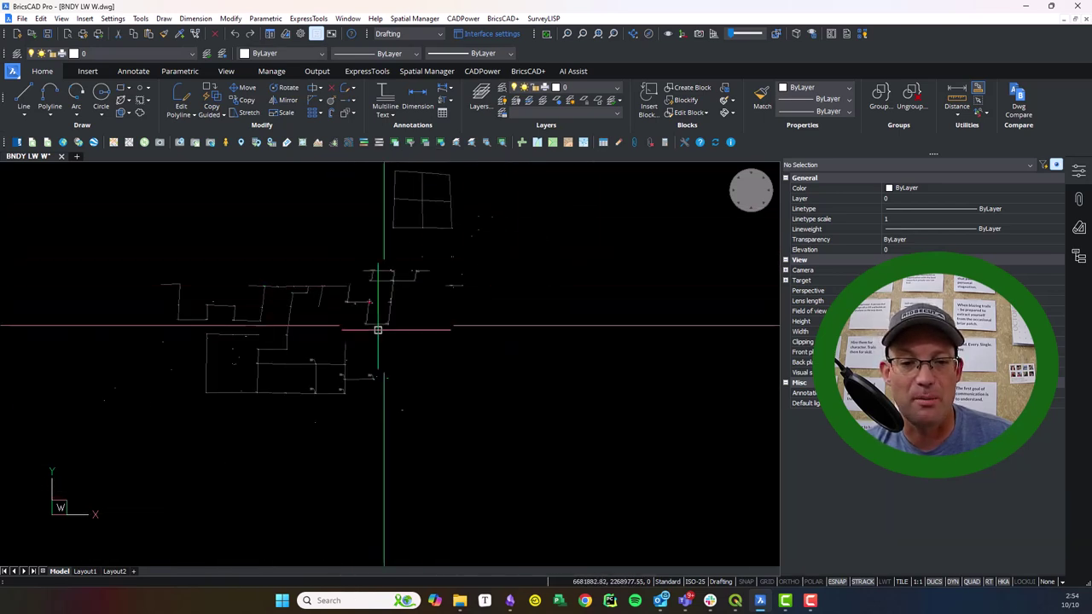
mouse_move(369, 286)
middle_down()
mouse_move(537, 299)
mouse_move(495, 324)
mouse_move(520, 314)
middle_up()
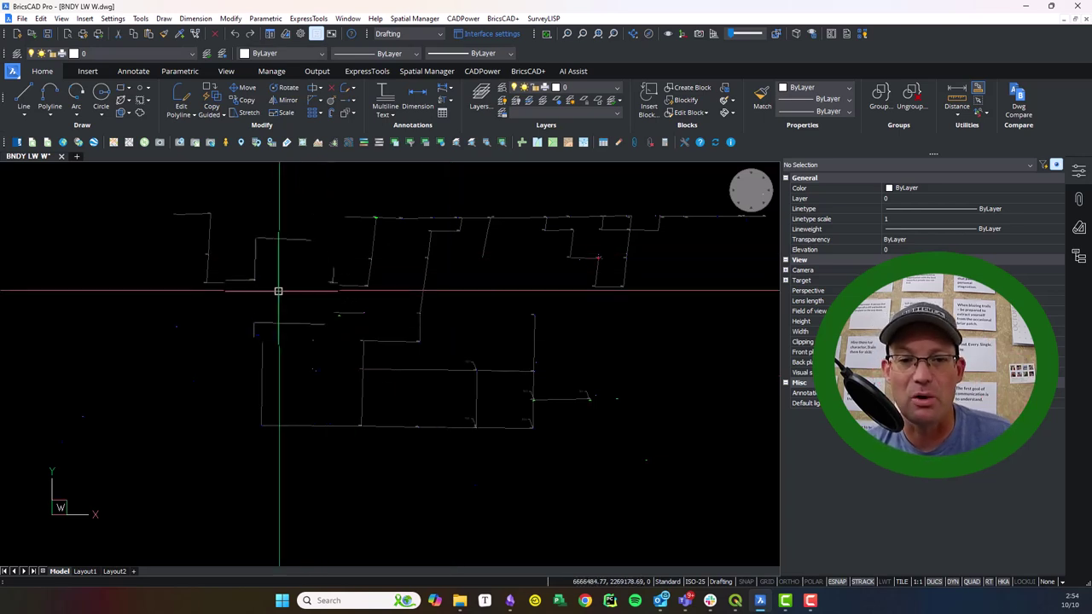
mouse_move(370, 440)
middle_down()
mouse_move(470, 424)
mouse_move(394, 465)
middle_up()
scroll(164, 362, up, 5)
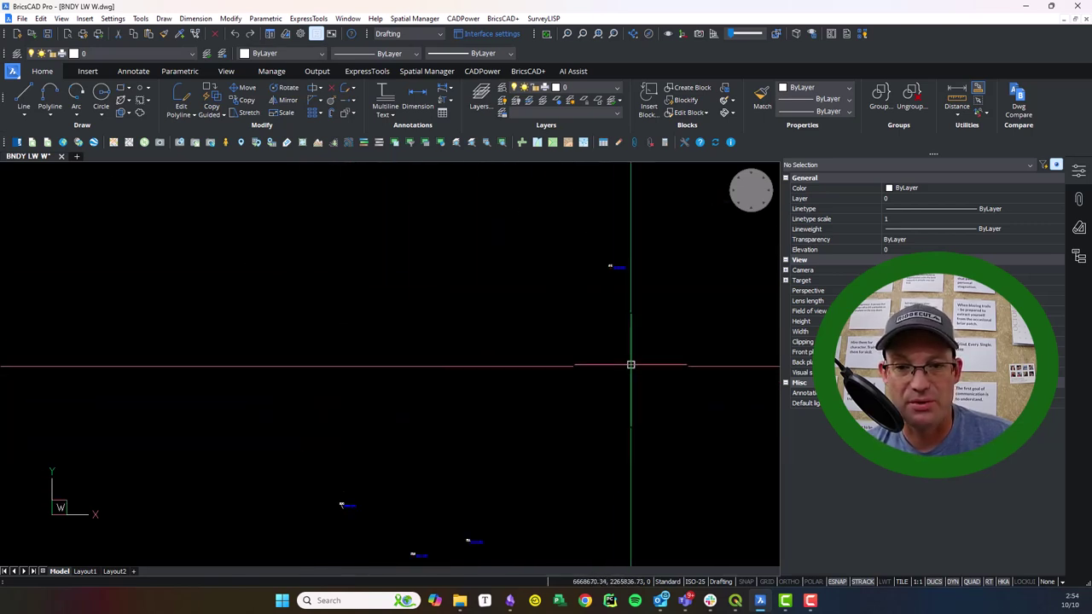
middle_drag(541, 448, 358, 428)
mouse_move(652, 405)
middle_down()
mouse_move(545, 428)
mouse_move(537, 560)
mouse_move(546, 537)
mouse_move(528, 457)
middle_up()
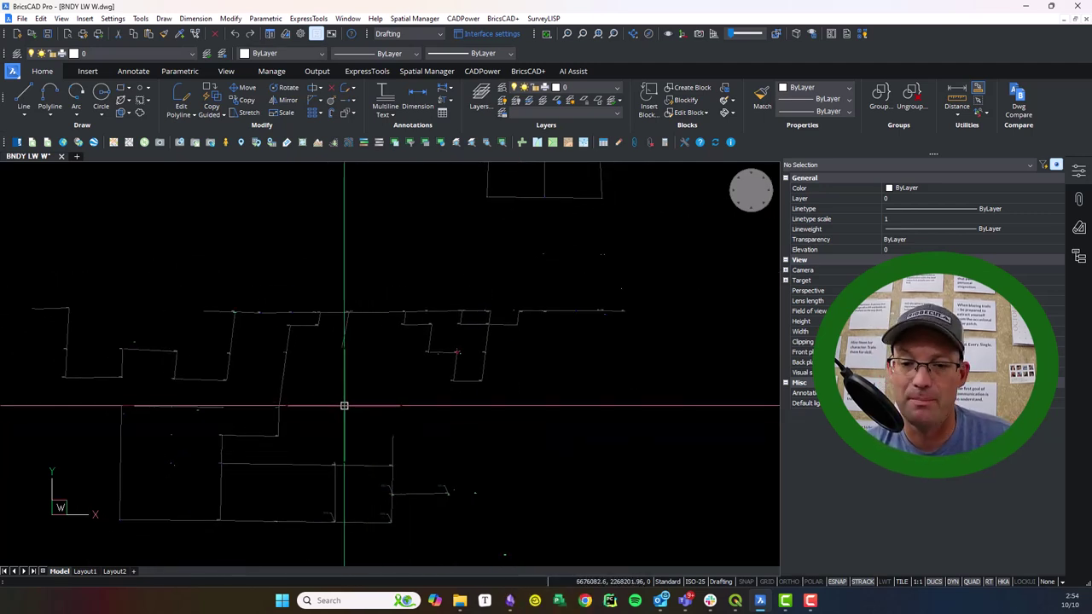
middle_drag(343, 403, 428, 354)
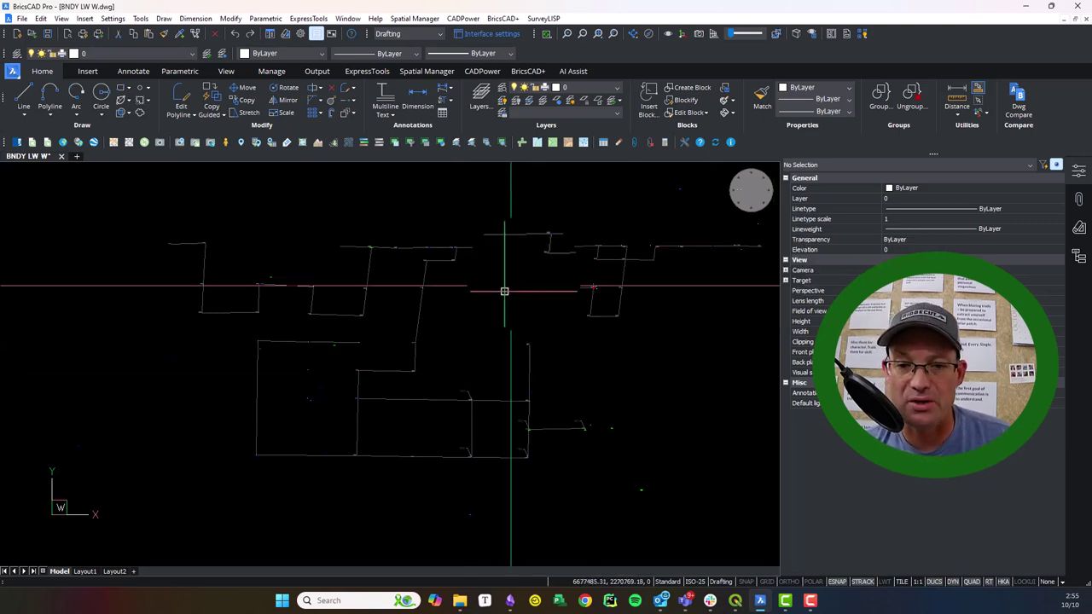
middle_drag(608, 421, 519, 454)
scroll(241, 286, down, 2)
middle_drag(401, 303, 447, 401)
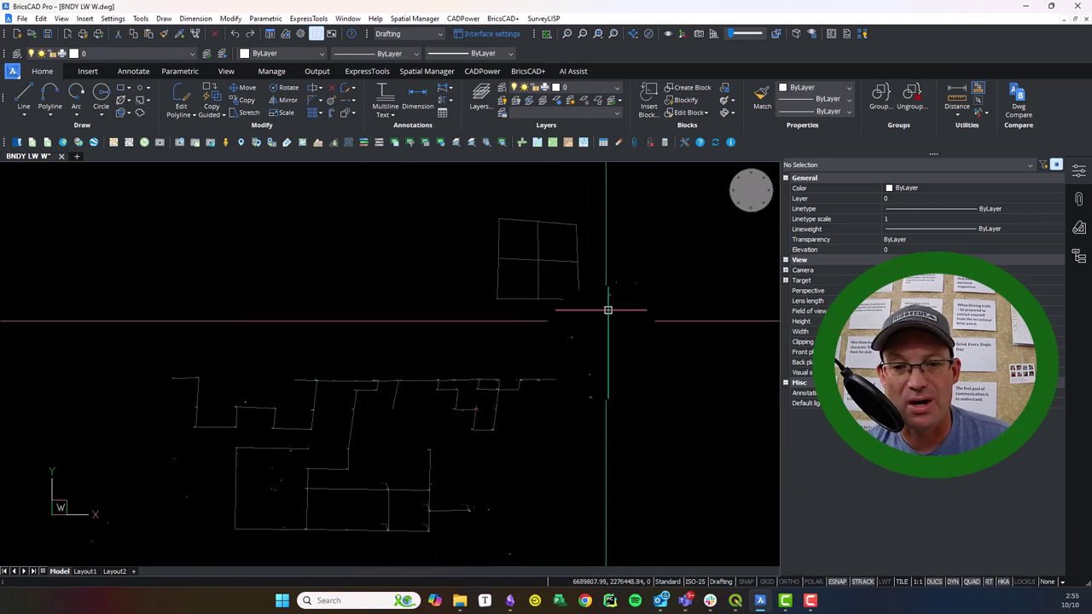
mouse_move(371, 483)
middle_down()
mouse_move(446, 441)
mouse_move(418, 455)
mouse_move(445, 408)
middle_up()
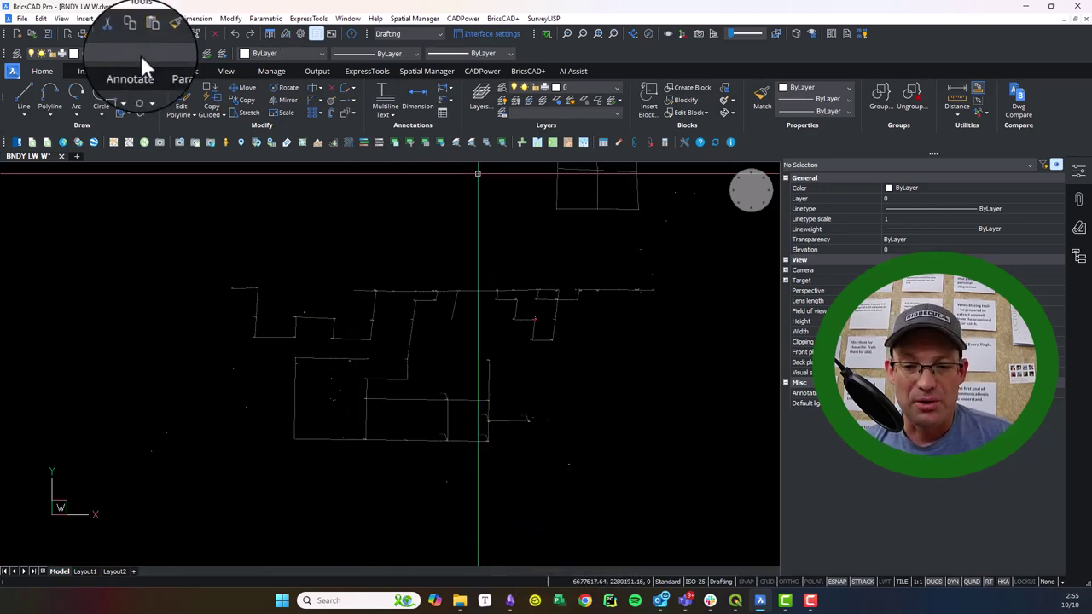
Switch to QGIS and examine the ROS map areas 1 to 5 and the land lines and corners they cover.
click(735, 601)
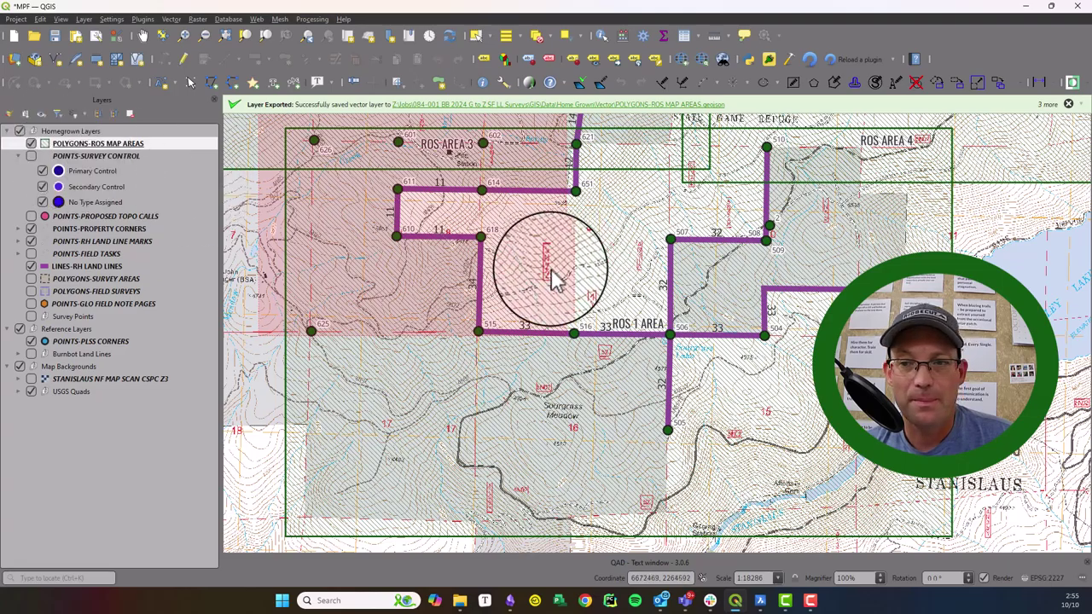
scroll(540, 273, down, 2)
scroll(538, 275, up, 1)
middle_drag(500, 273, 546, 327)
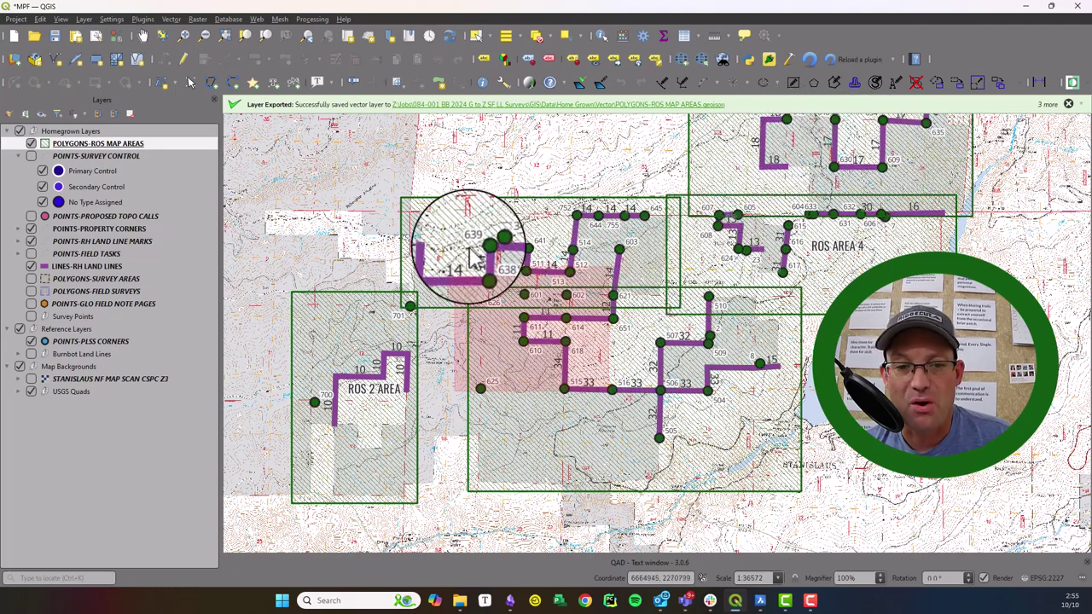
middle_drag(698, 378, 657, 387)
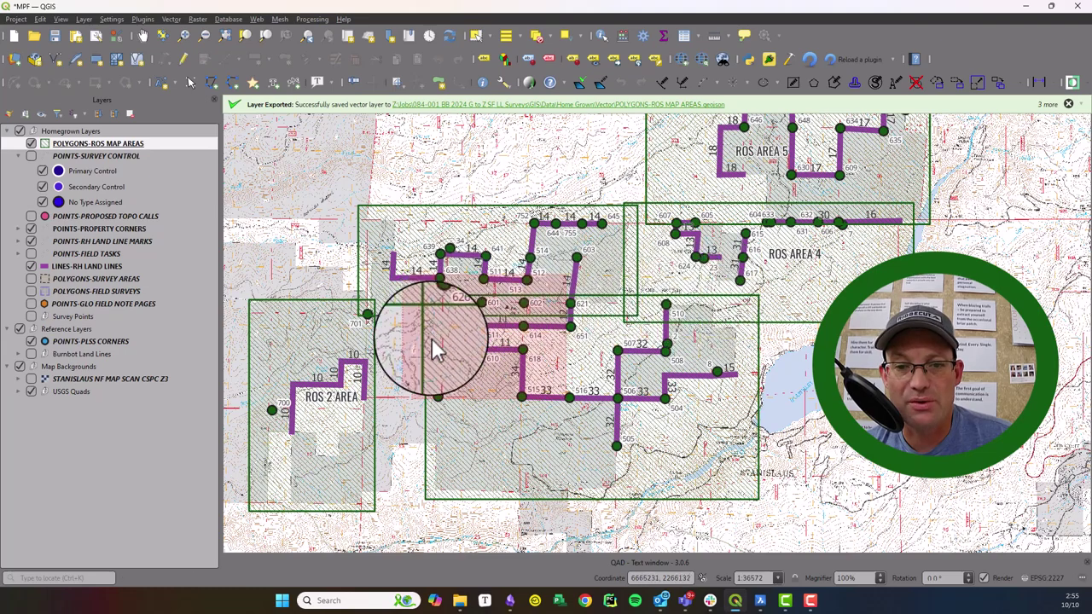
middle_drag(813, 224, 773, 348)
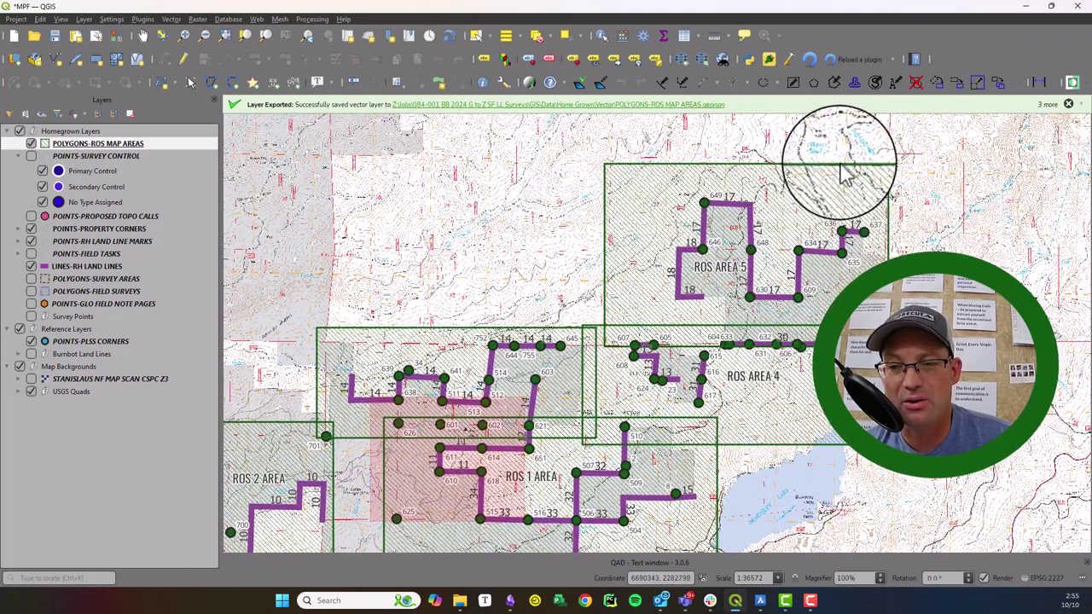
middle_drag(687, 362, 750, 255)
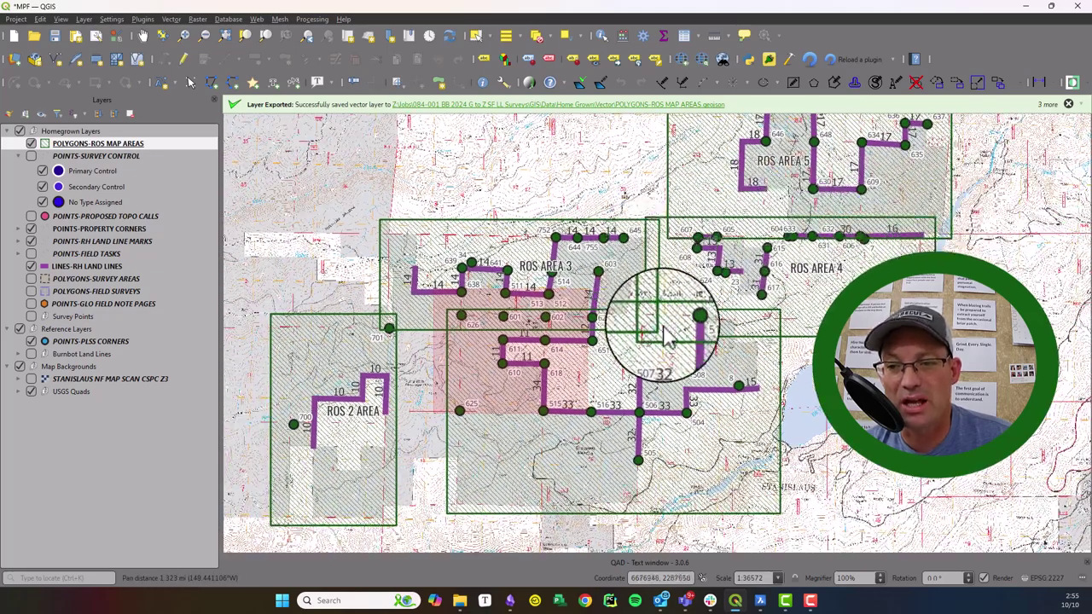
middle_drag(600, 314, 659, 243)
middle_drag(601, 314, 537, 312)
scroll(652, 331, up, 1)
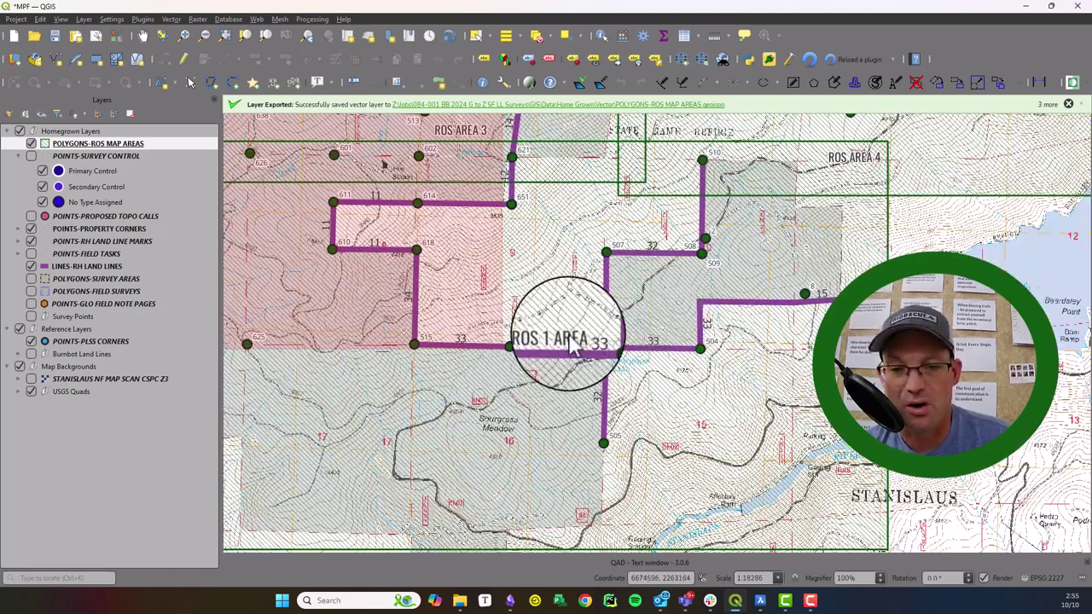
middle_drag(448, 350, 524, 334)
click(681, 331)
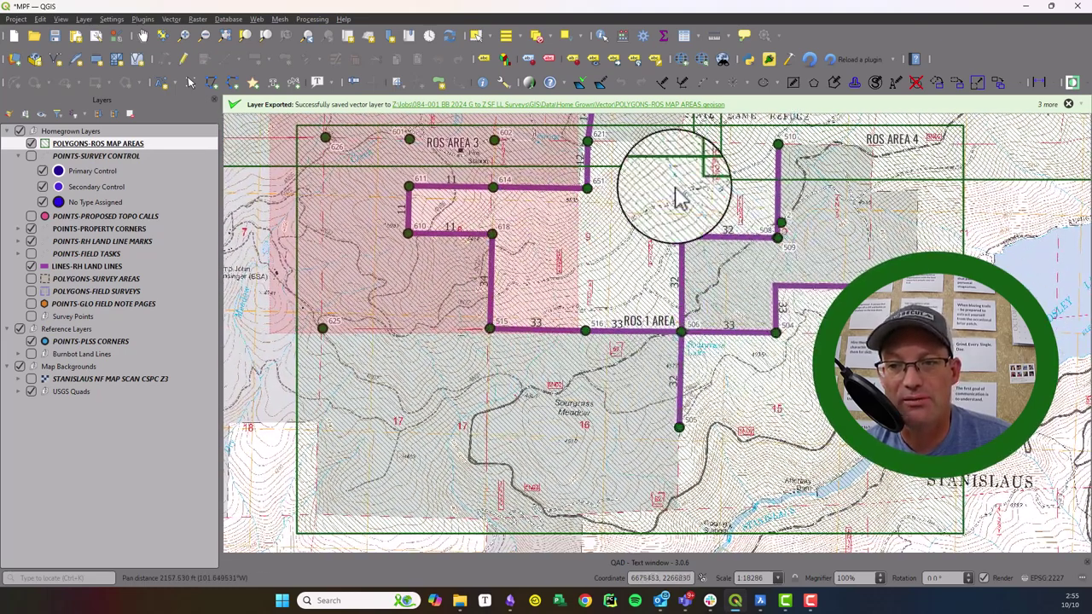
click(683, 235)
click(688, 222)
key(ctrl+z)
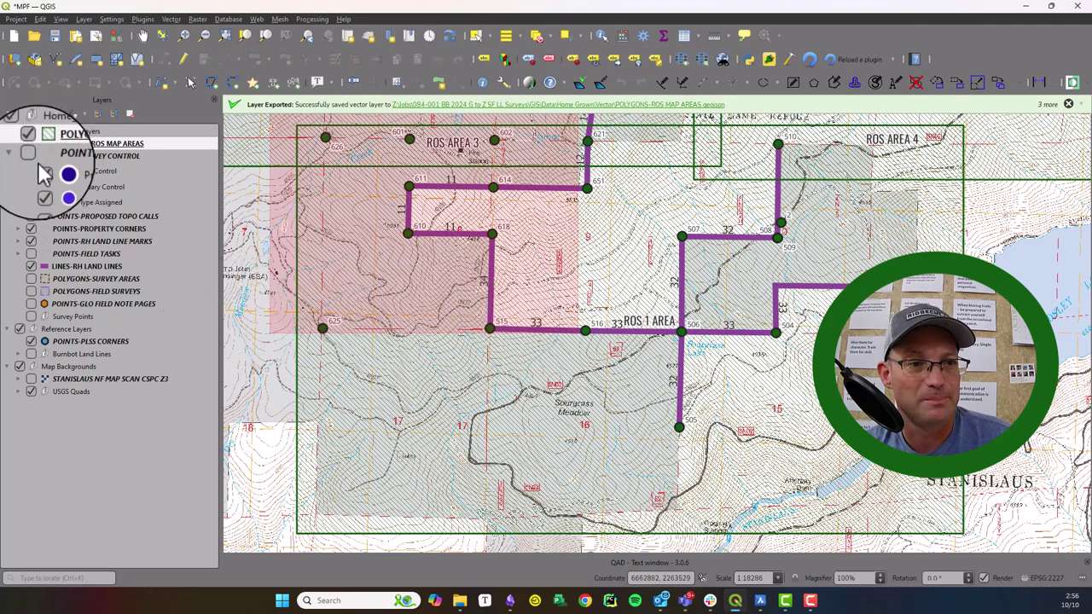
Hide the POLYGONS-ROS MAP AREAS layer and examine the land lines and property corners in the ROS 1 area.
click(30, 143)
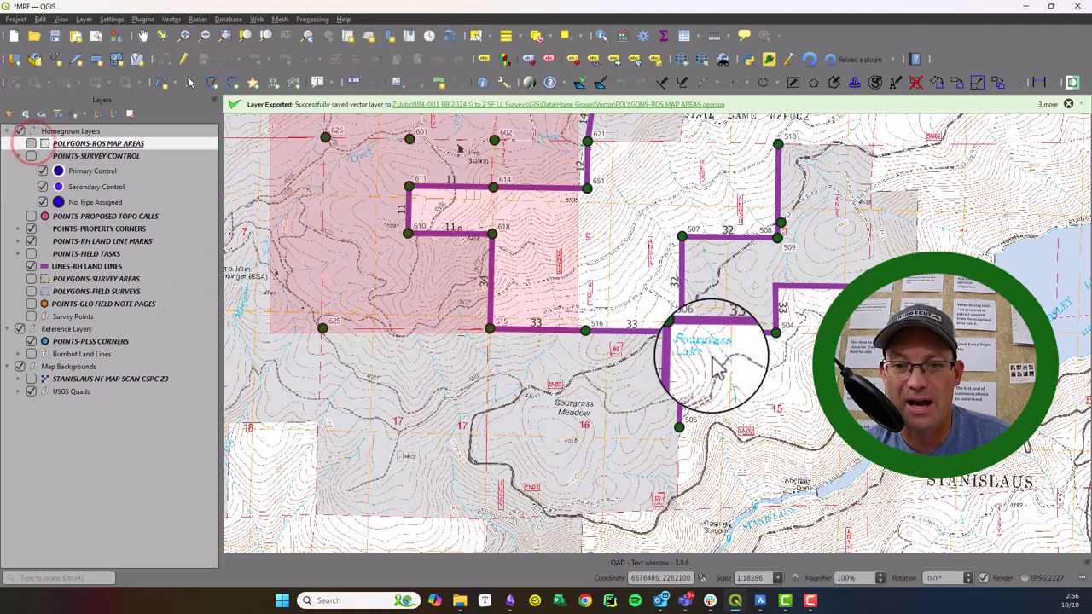
middle_drag(704, 311, 680, 357)
scroll(687, 315, up, 1)
middle_drag(774, 322, 725, 364)
scroll(750, 366, down, 1)
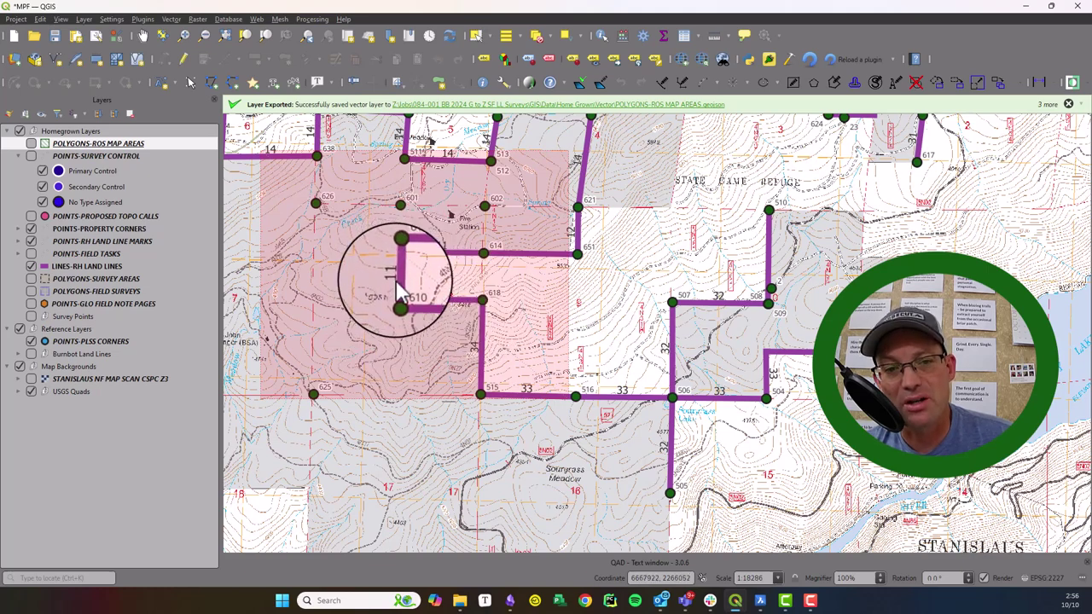
key(ctrl+z)
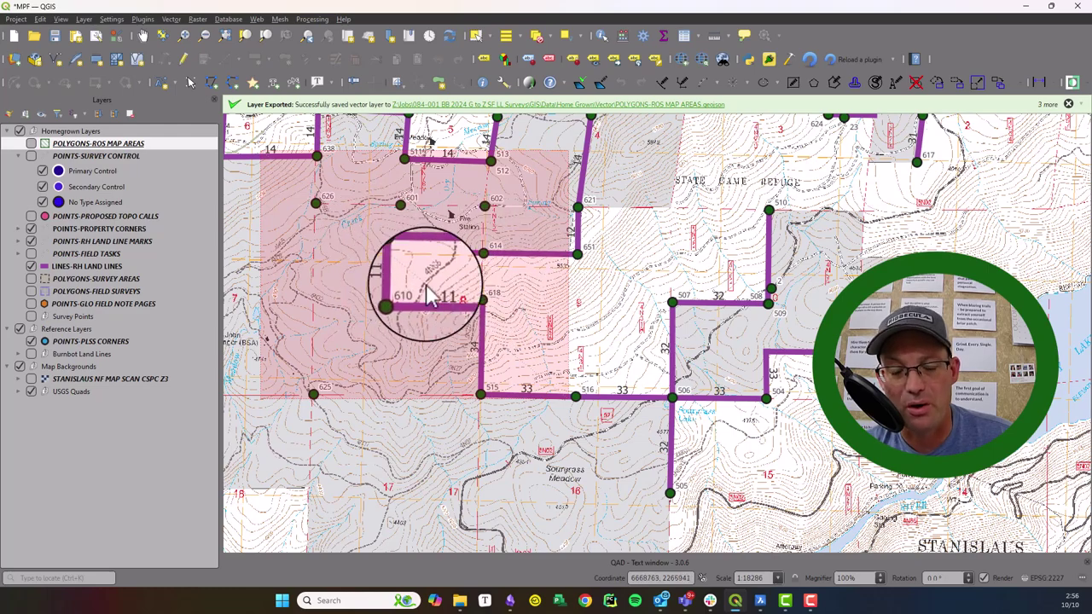
middle_drag(364, 348, 532, 334)
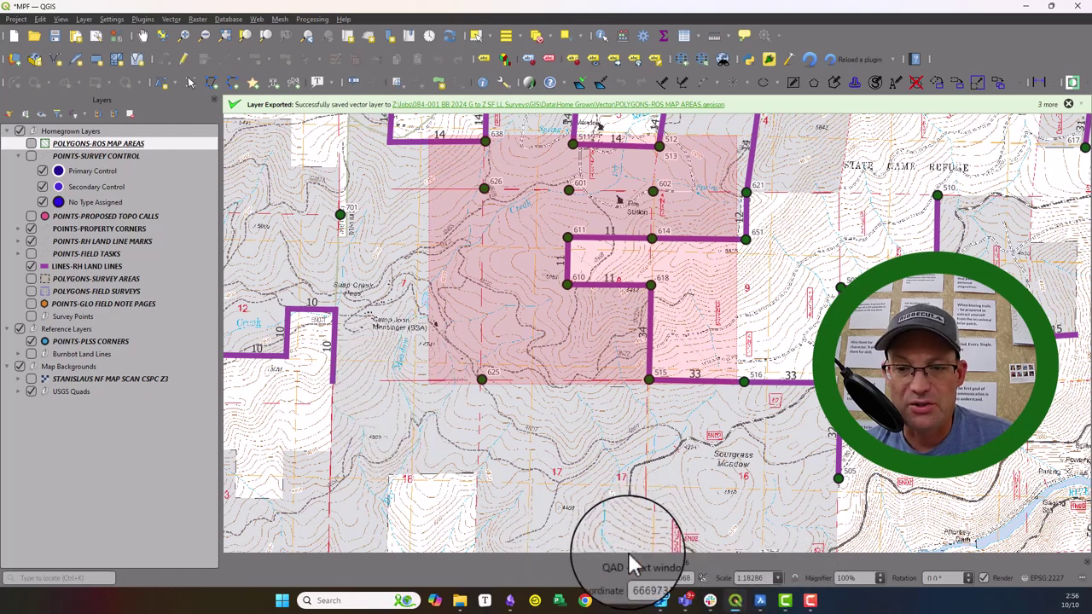
middle_drag(695, 380, 625, 397)
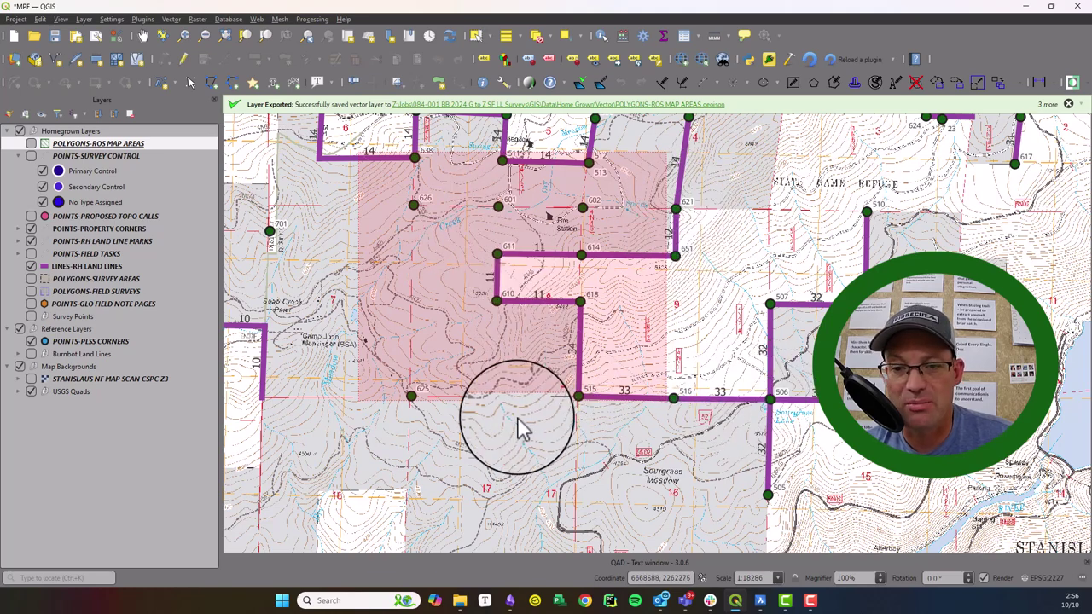
Switch to BricsCAD and make V-BNDY-PROP-LINE-FEE the current layer.
click(760, 600)
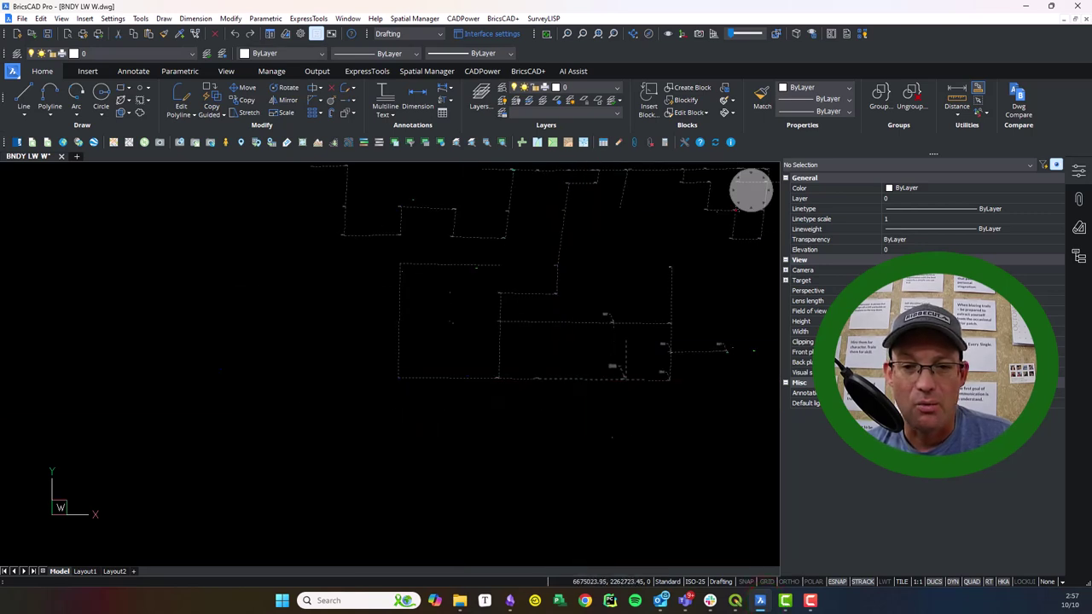
scroll(606, 381, up, 5)
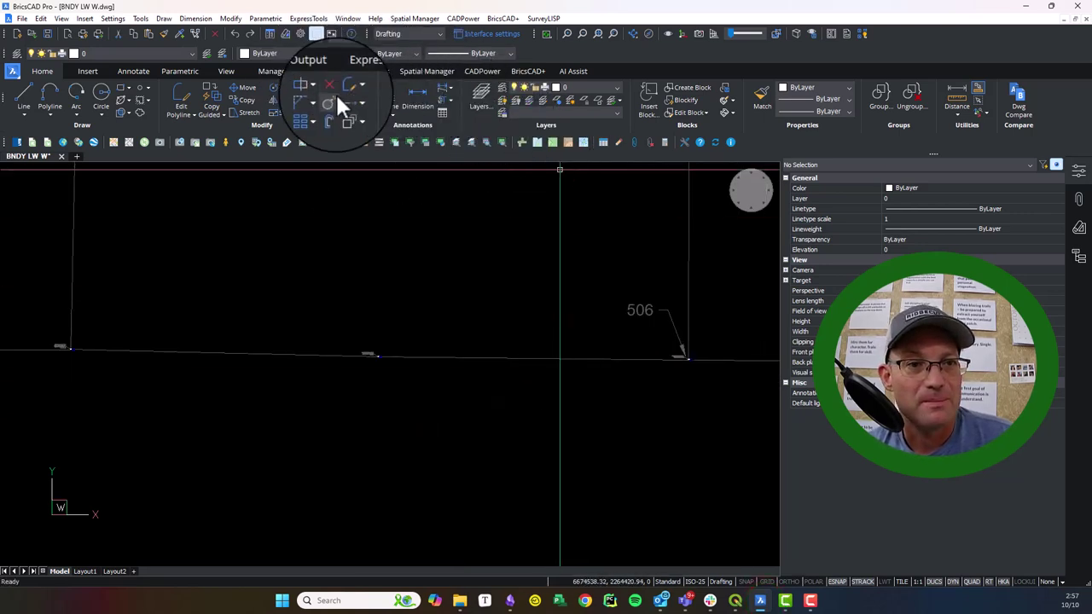
click(190, 51)
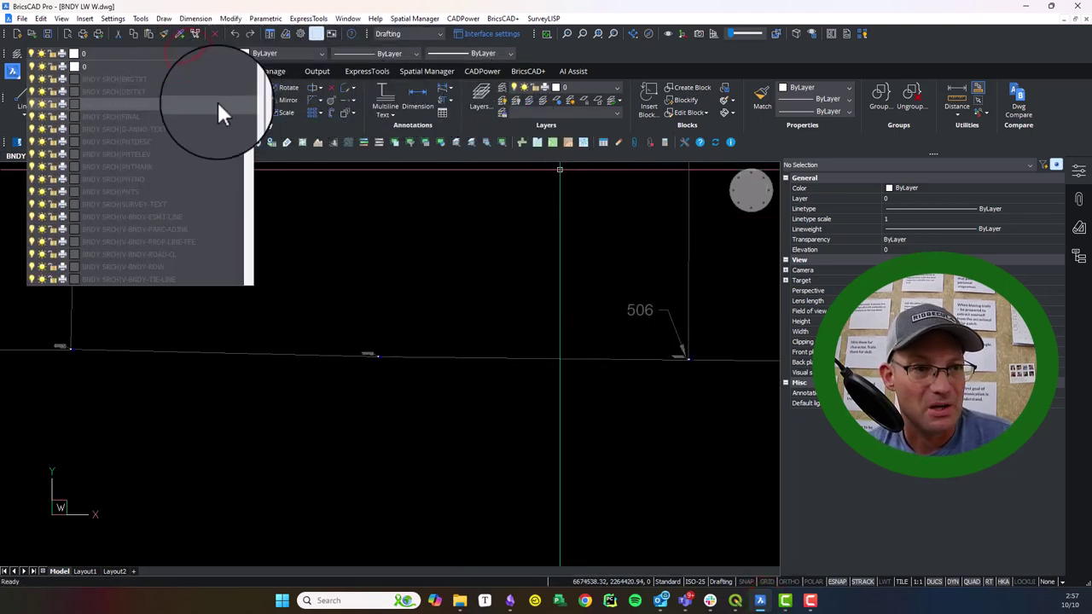
scroll(207, 213, down, 5)
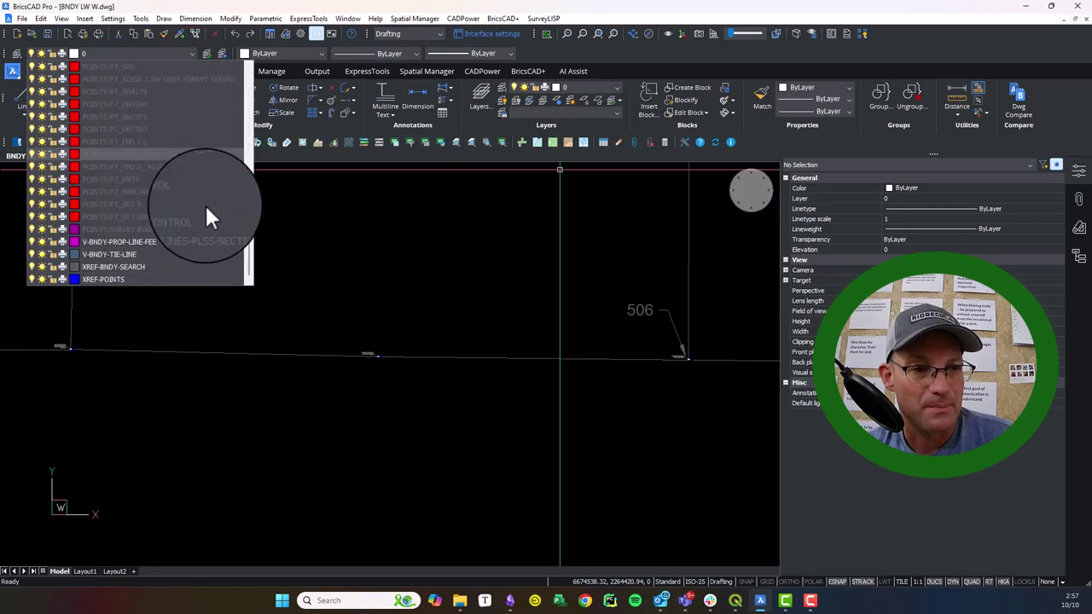
click(147, 244)
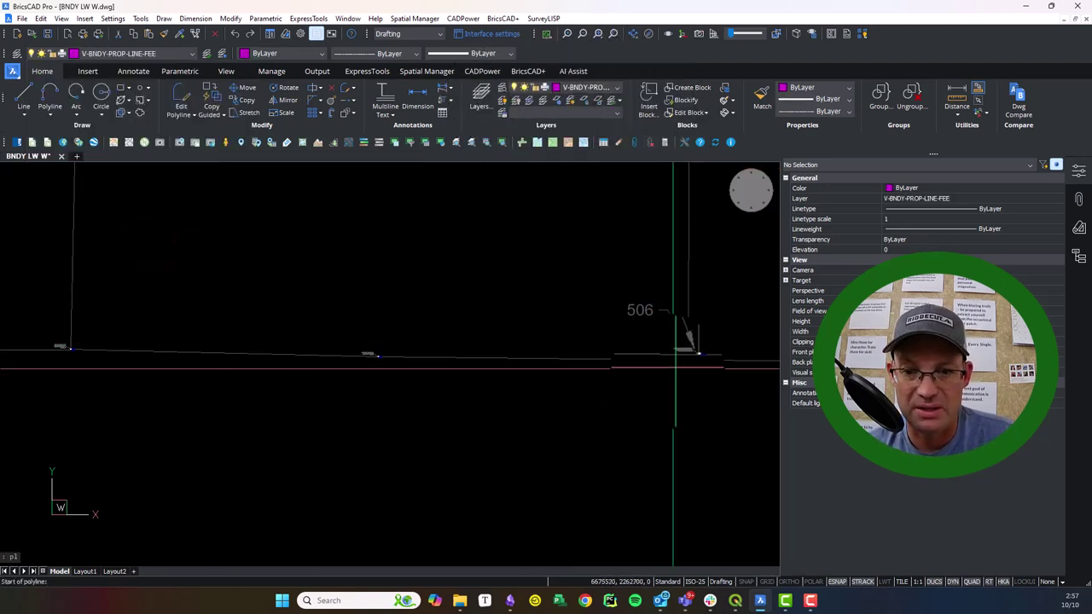
scroll(681, 360, up, 5)
middle_drag(766, 408, 437, 303)
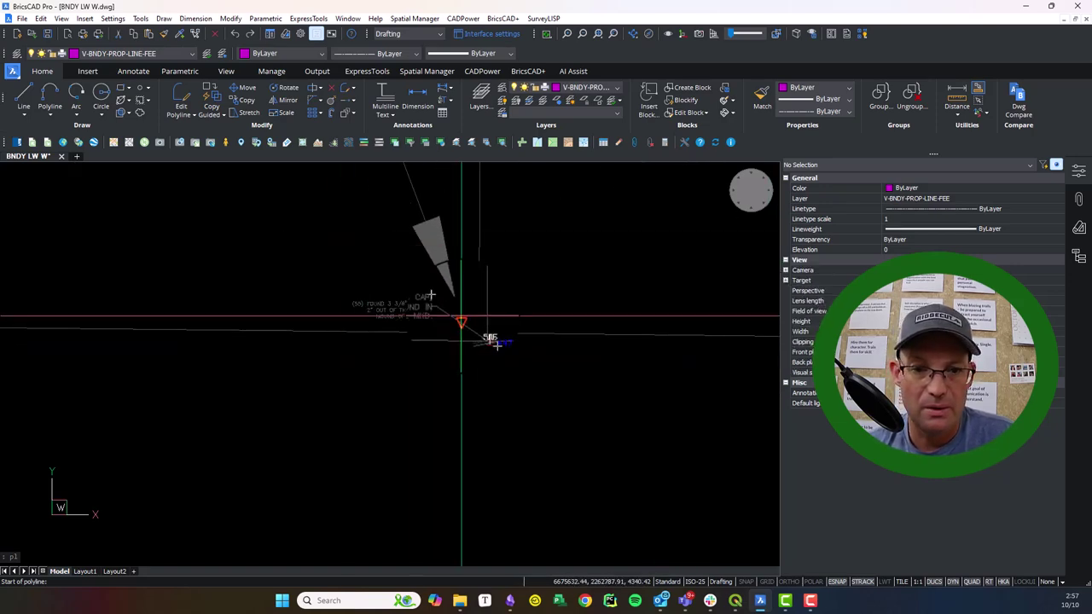
scroll(496, 345, up, 5)
click(510, 309)
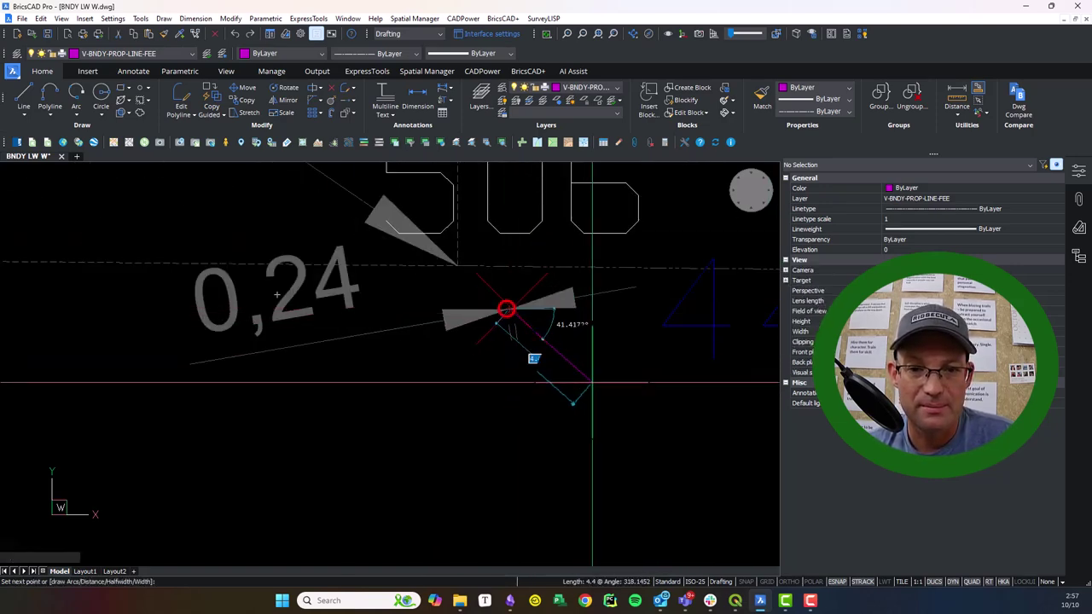
scroll(537, 310, up, 2)
key(Escape)
Start a polyline at property corner 506 and run its first segment west to corner 516.
key(Return)
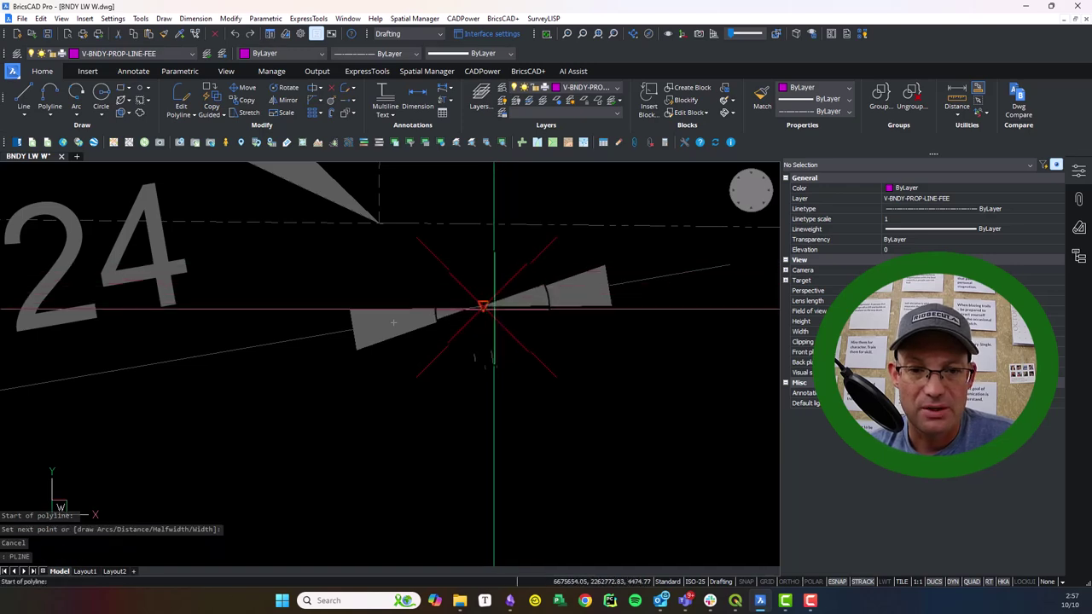
click(485, 307)
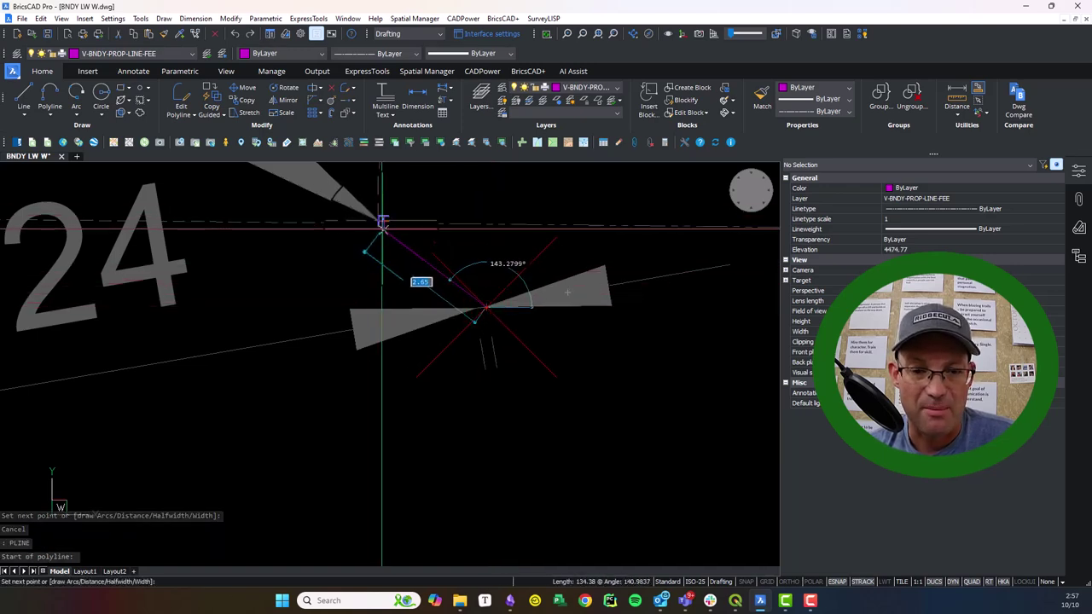
scroll(457, 323, down, 3)
scroll(456, 323, down, 10)
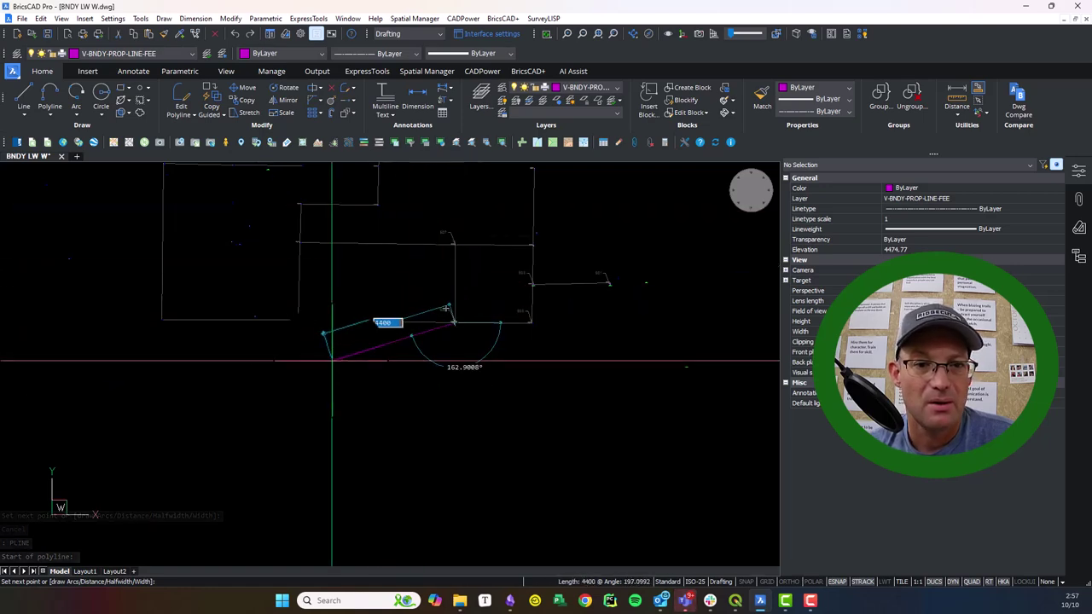
middle_drag(329, 361, 474, 420)
scroll(524, 373, up, 10)
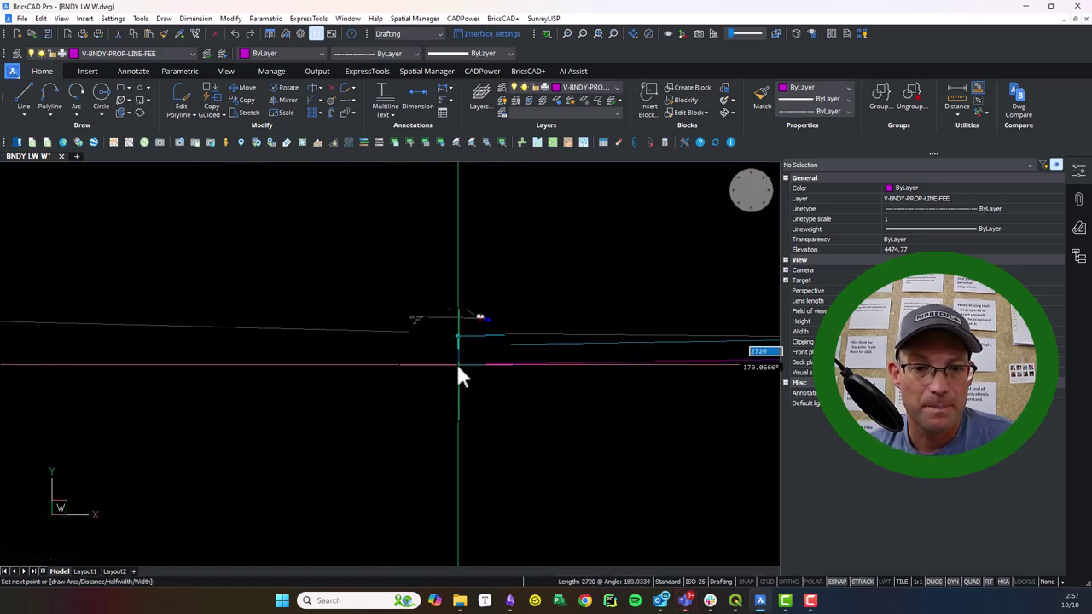
scroll(487, 337, up, 4)
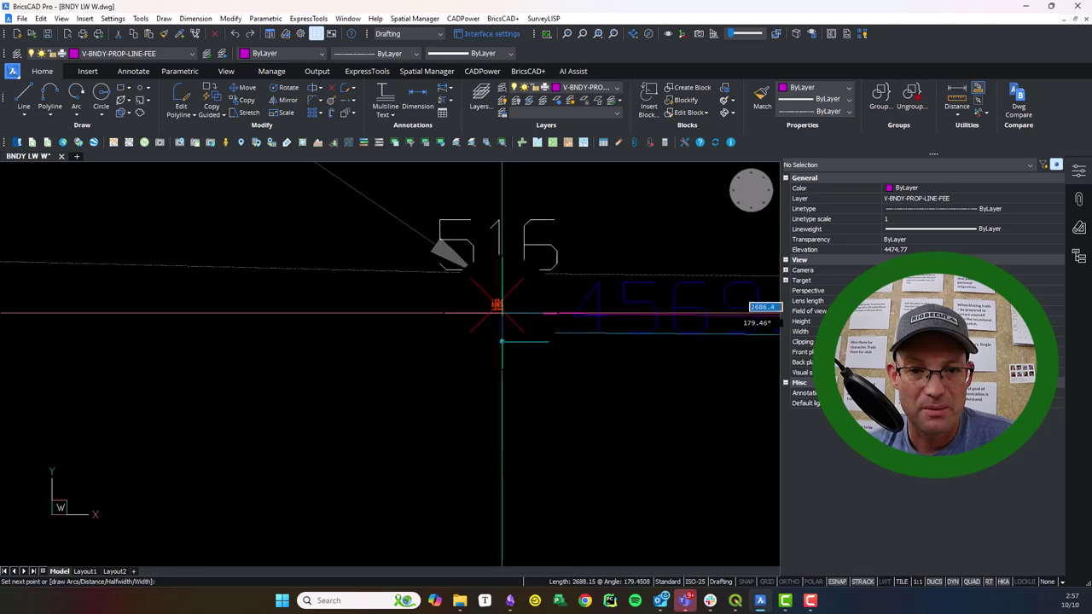
click(498, 306)
Continue the boundary polyline west from corner 516 to corner 515 and end it there.
scroll(402, 315, down, 8)
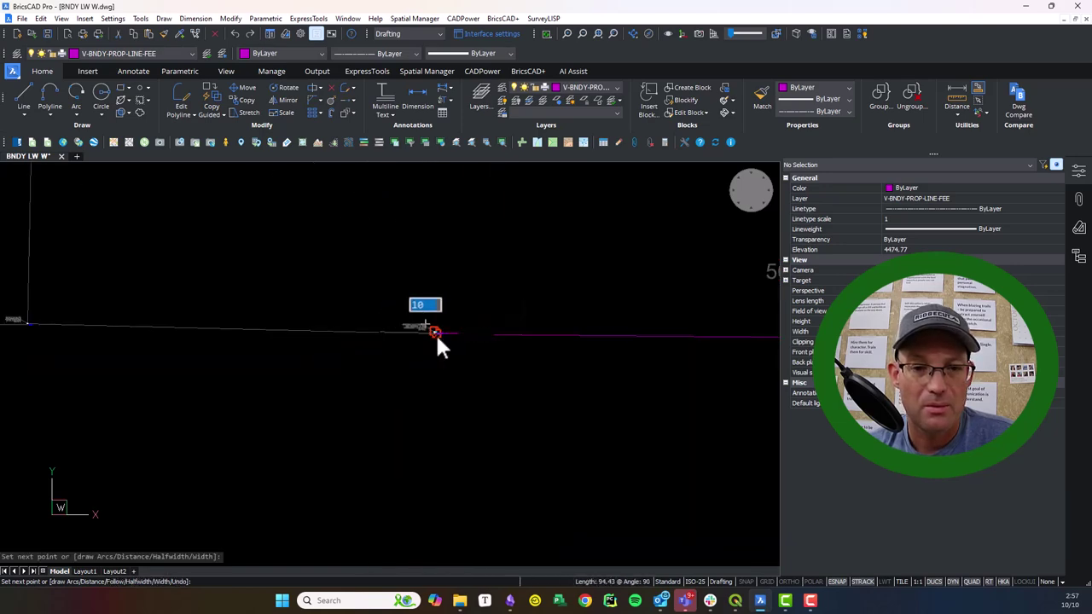
scroll(282, 345, up, 6)
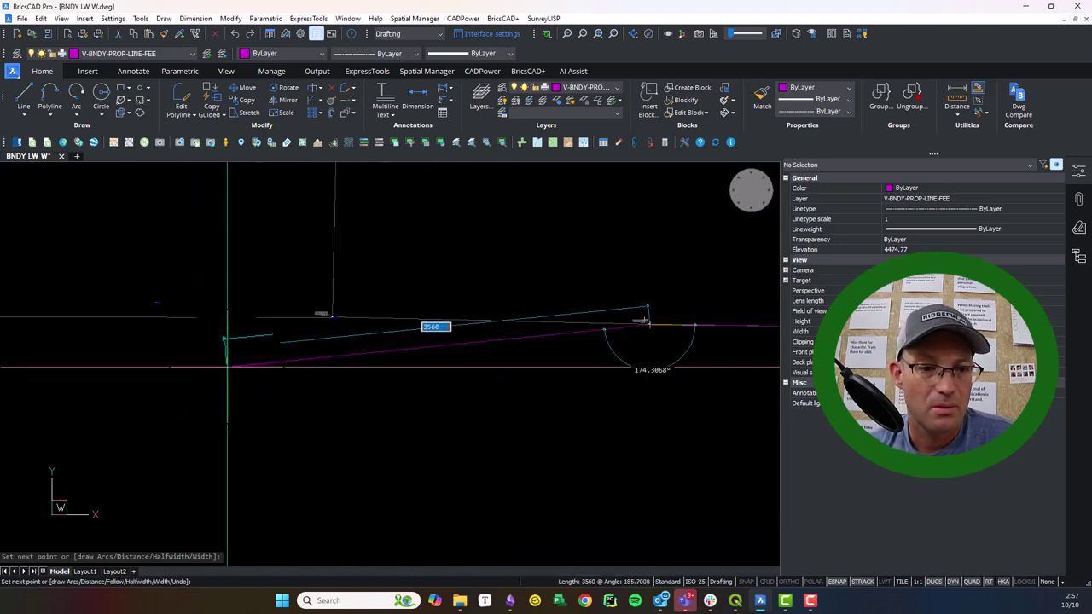
scroll(402, 268, up, 6)
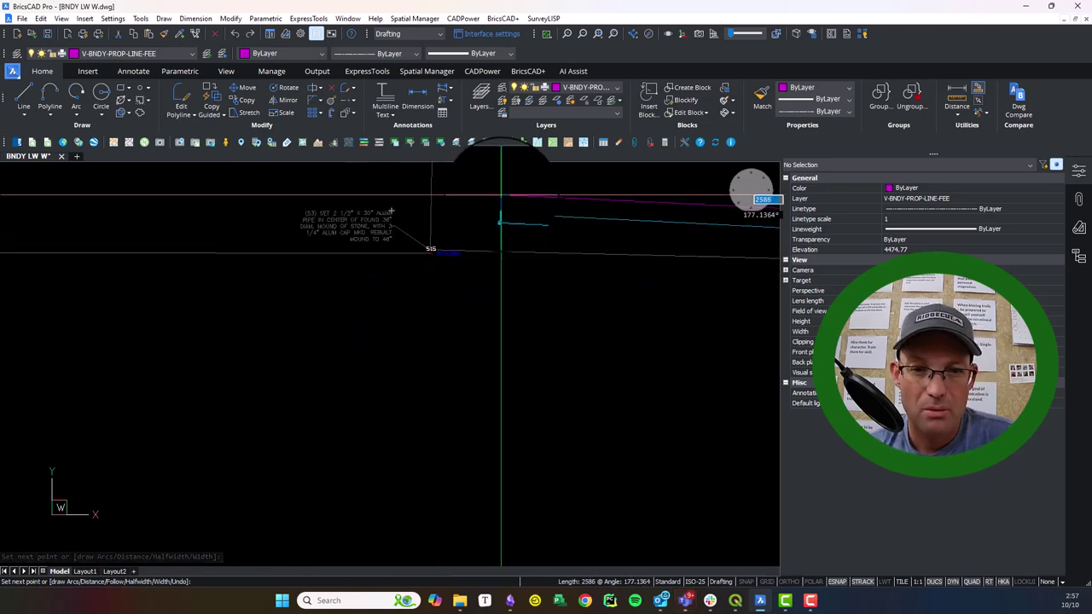
click(422, 308)
scroll(427, 362, down, 6)
scroll(418, 397, down, 10)
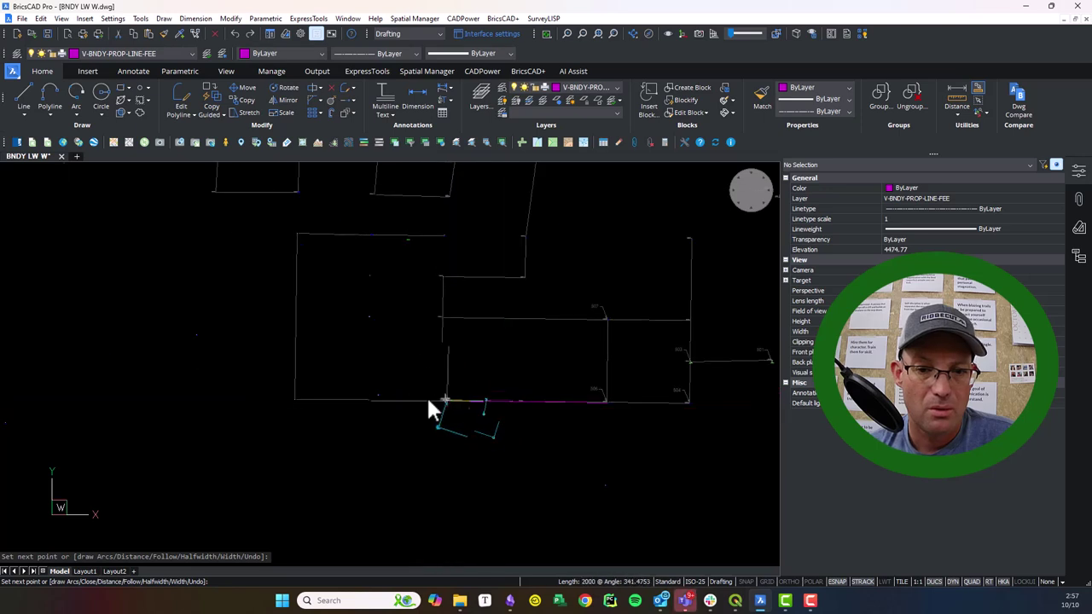
key(Escape)
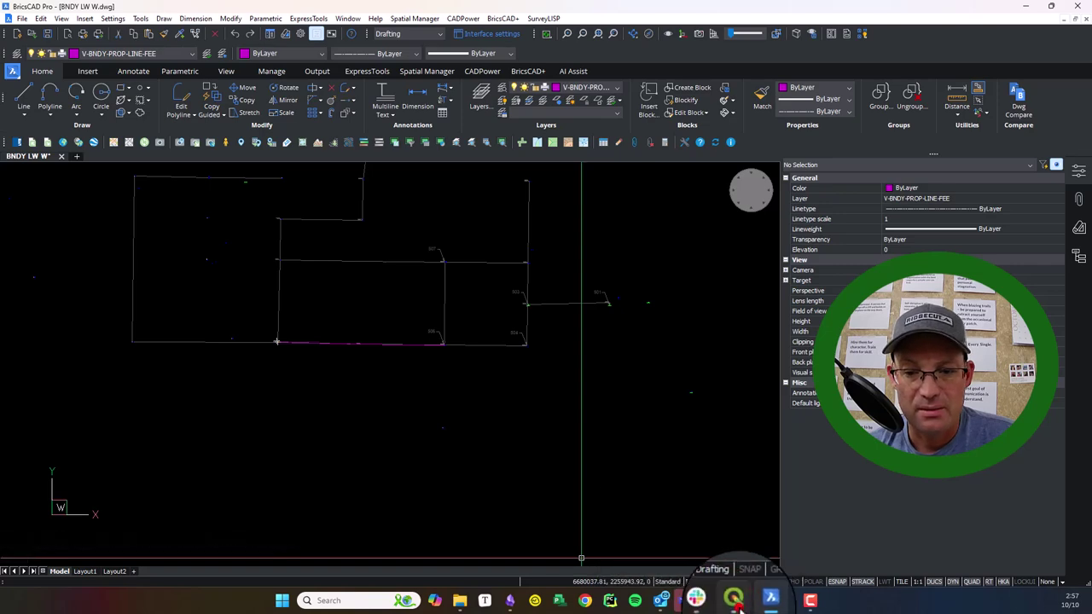
Check the land lines around corner 506 in QGIS, then in BricsCAD draw a polyline from corner 506 south to corner 505.
click(737, 602)
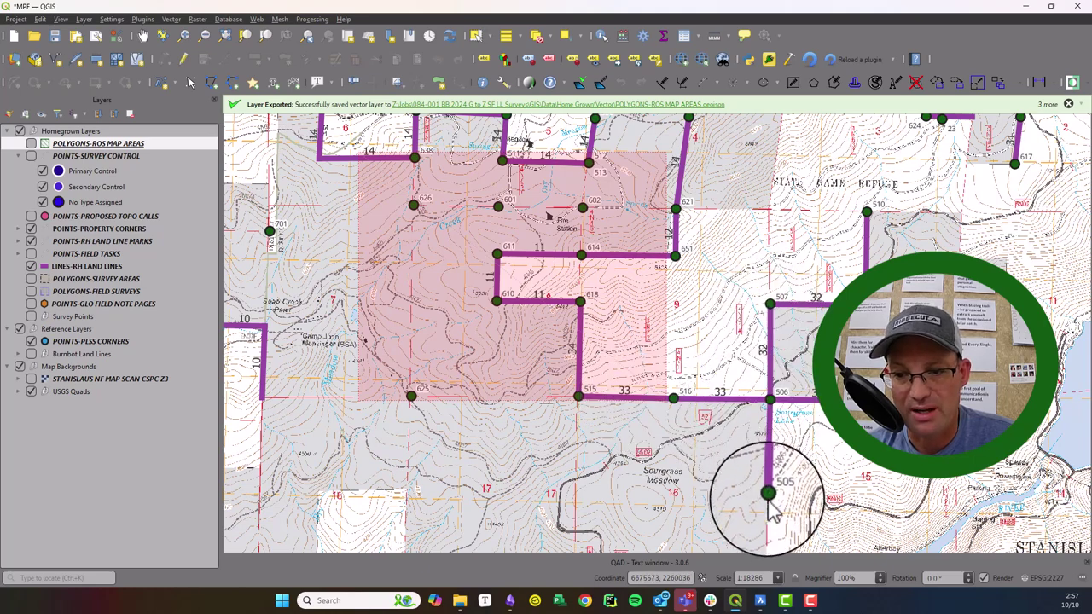
click(1026, 6)
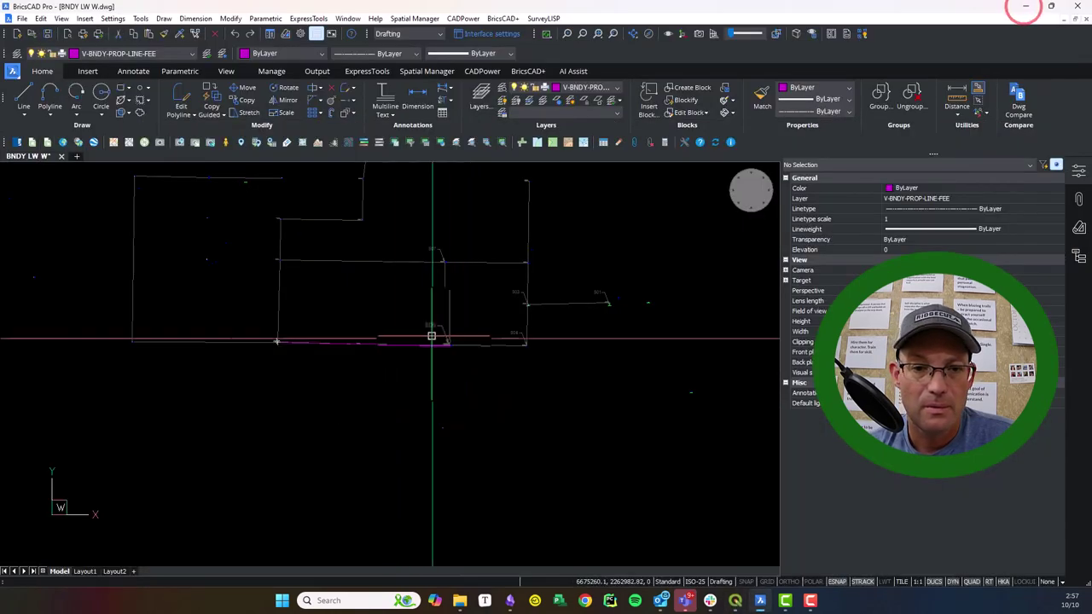
text(pl)
key(Return)
scroll(435, 362, up, 10)
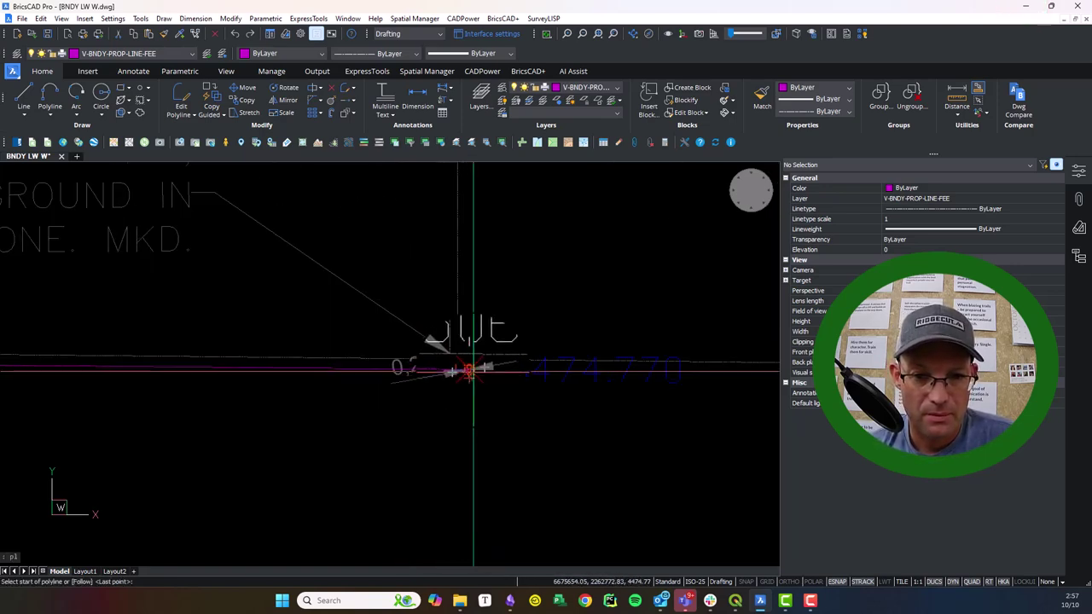
scroll(473, 370, up, 4)
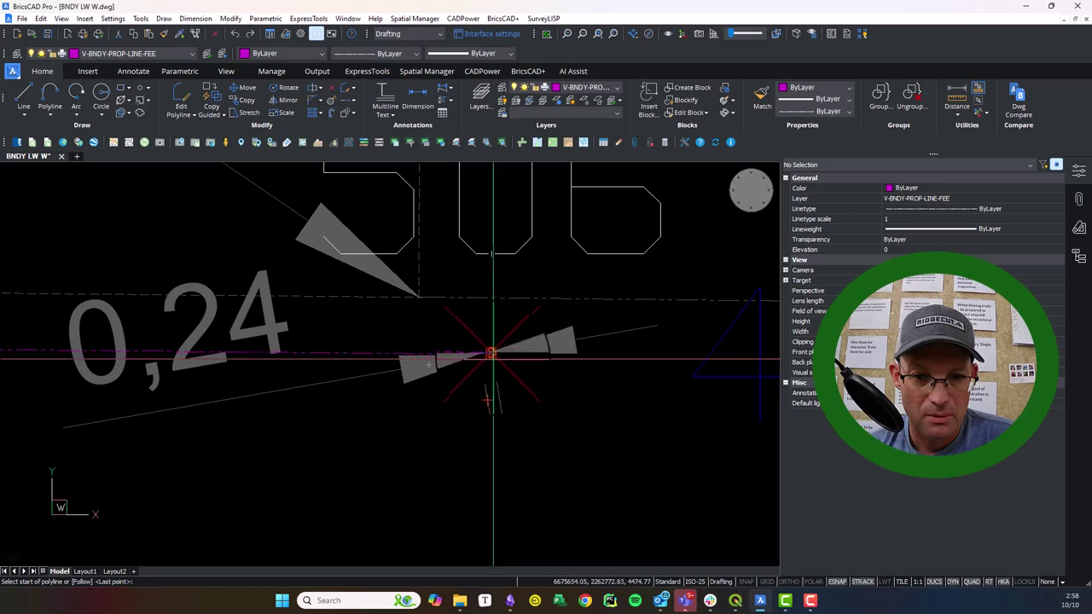
click(491, 353)
scroll(515, 345, up, 6)
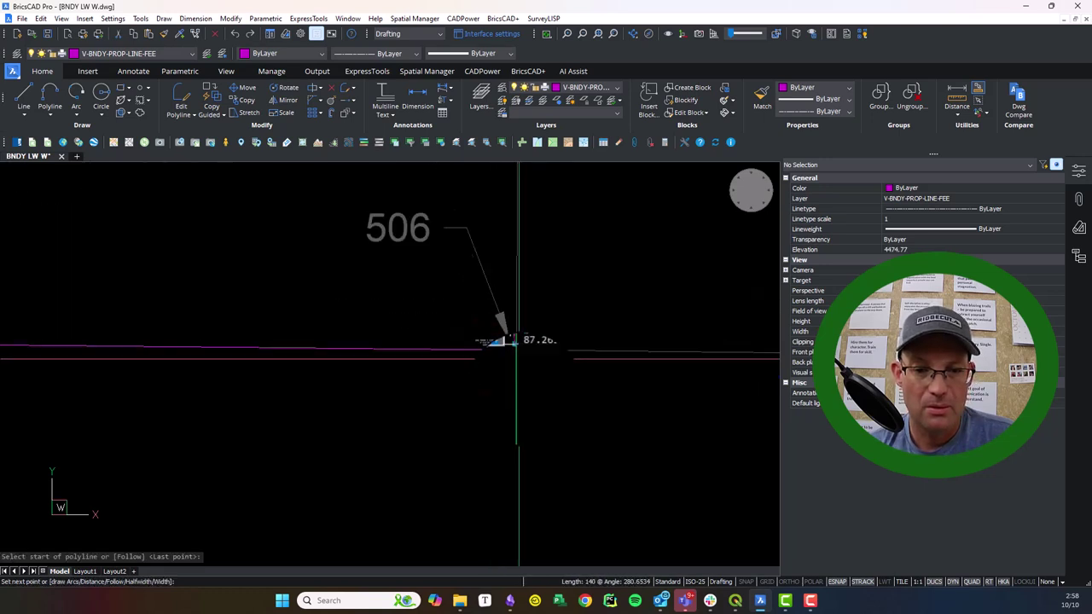
scroll(509, 350, up, 2)
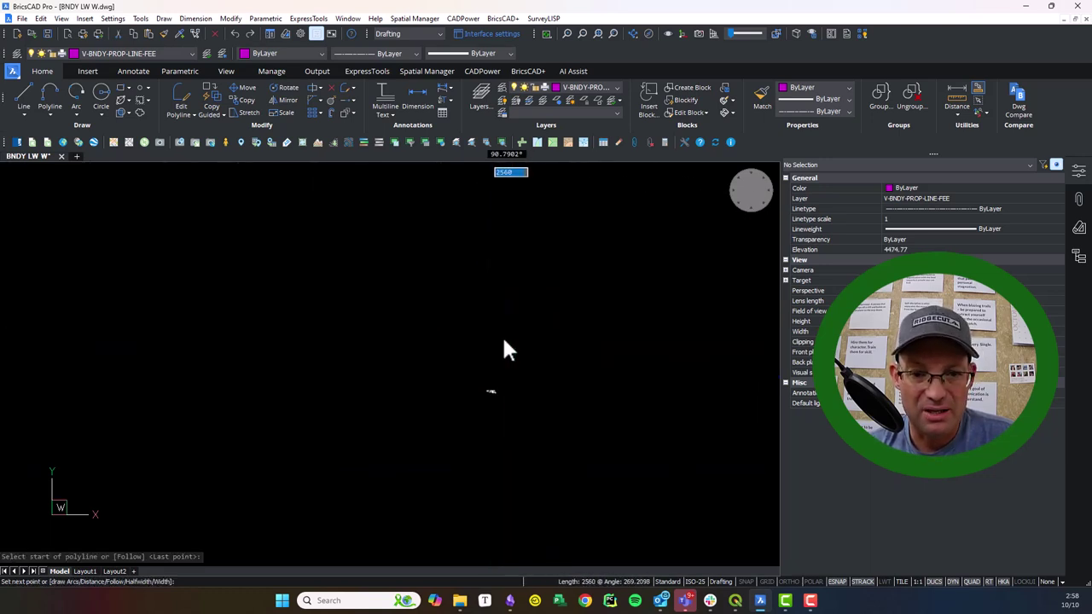
scroll(504, 358, down, 2)
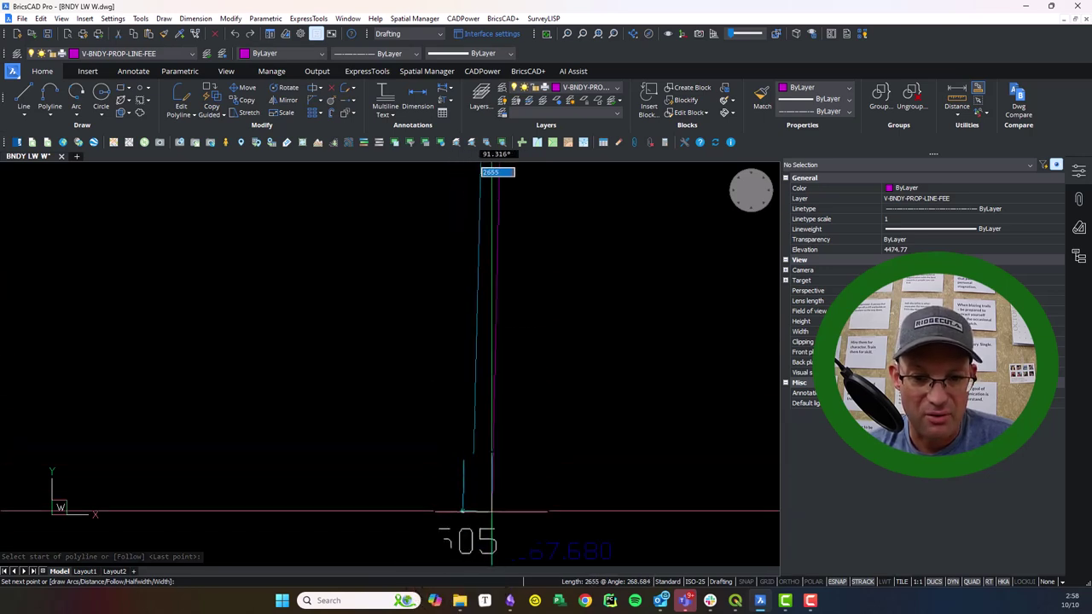
key(Escape)
scroll(558, 432, down, 4)
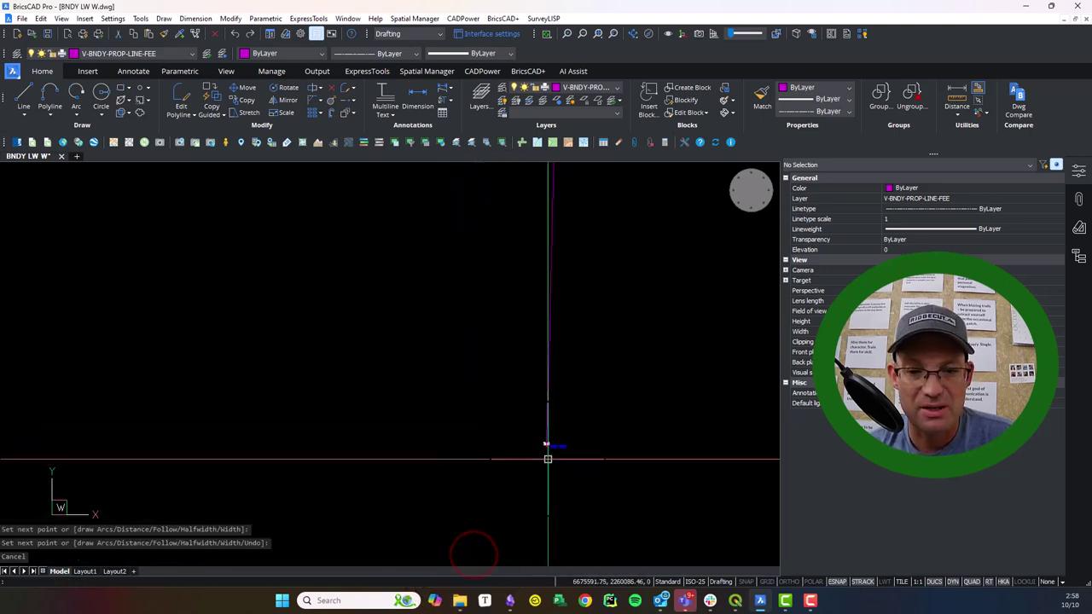
scroll(549, 454, up, 6)
scroll(565, 437, down, 6)
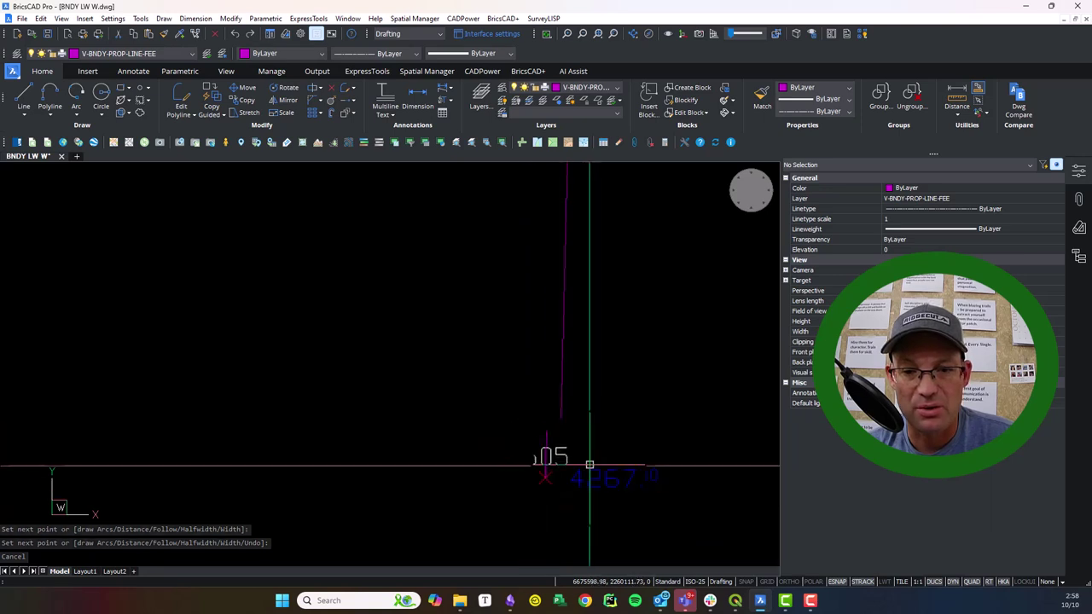
middle_drag(493, 502, 500, 440)
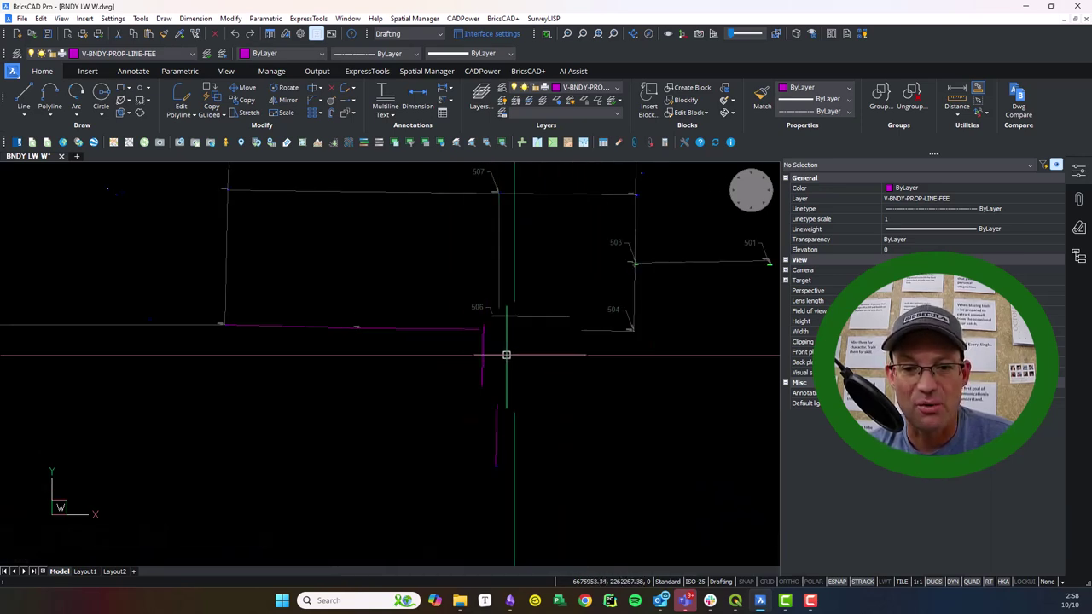
scroll(499, 470, up, 3)
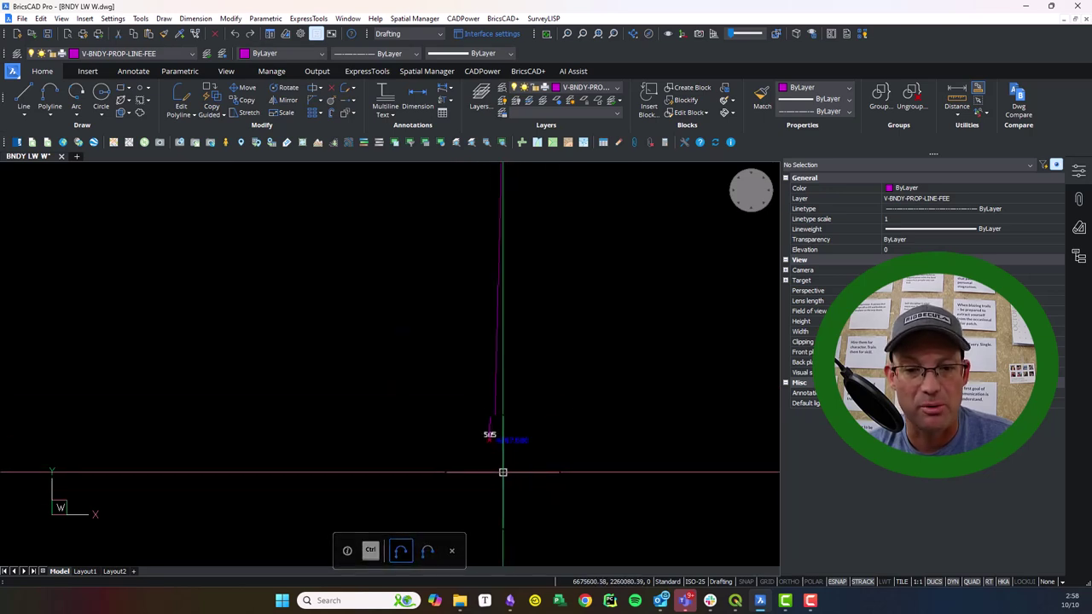
scroll(503, 472, down, 3)
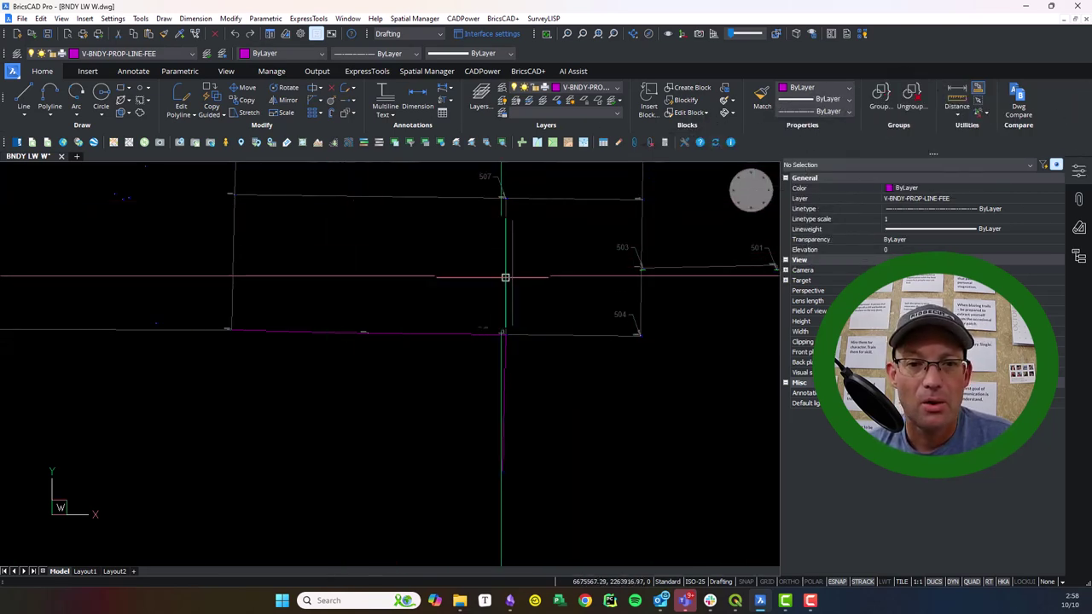
Draw a boundary line from corner 506 north to corner 507.
middle_drag(503, 276, 500, 376)
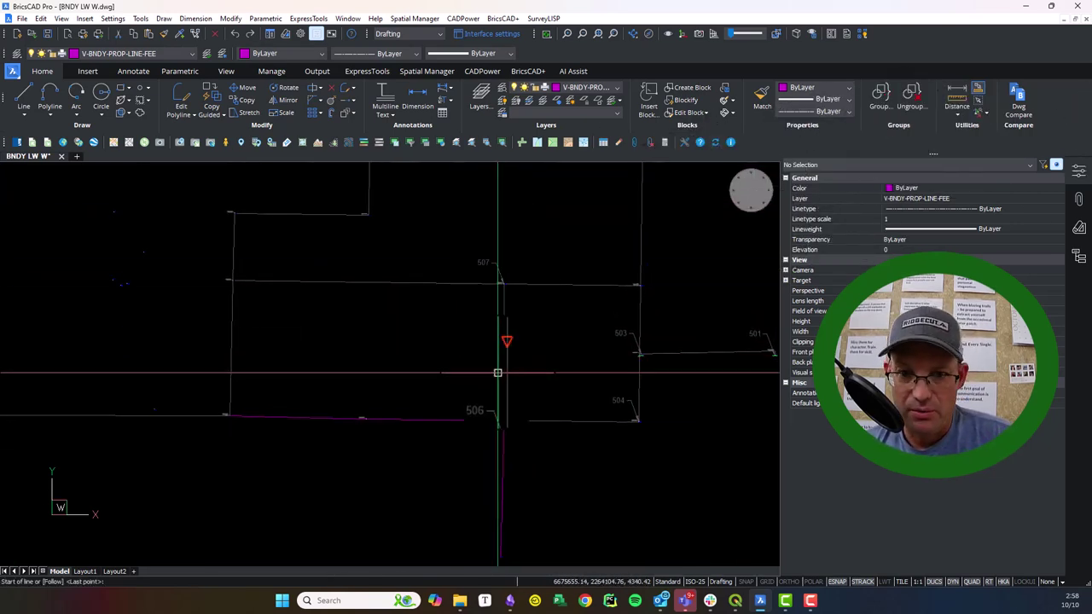
scroll(461, 512, up, 5)
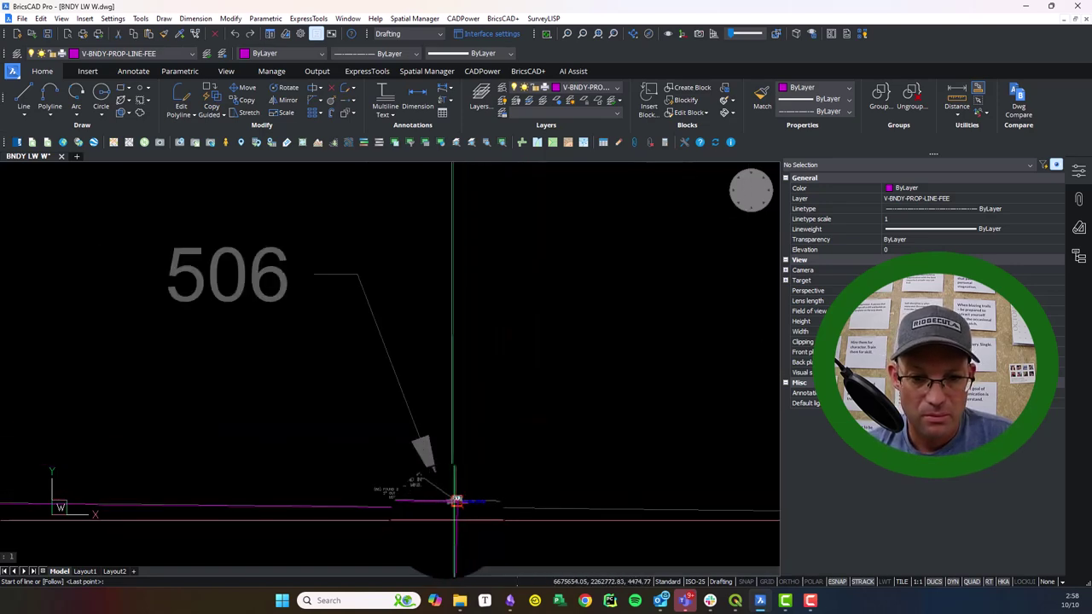
scroll(465, 490, up, 4)
scroll(465, 472, up, 5)
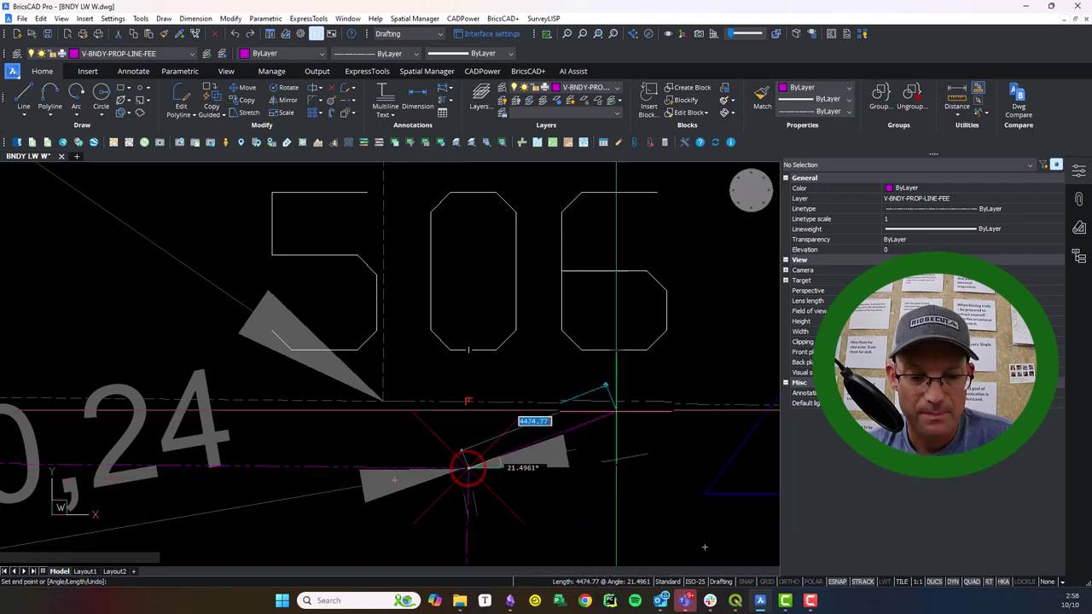
scroll(611, 384, down, 10)
middle_drag(629, 202, 580, 587)
scroll(529, 376, up, 6)
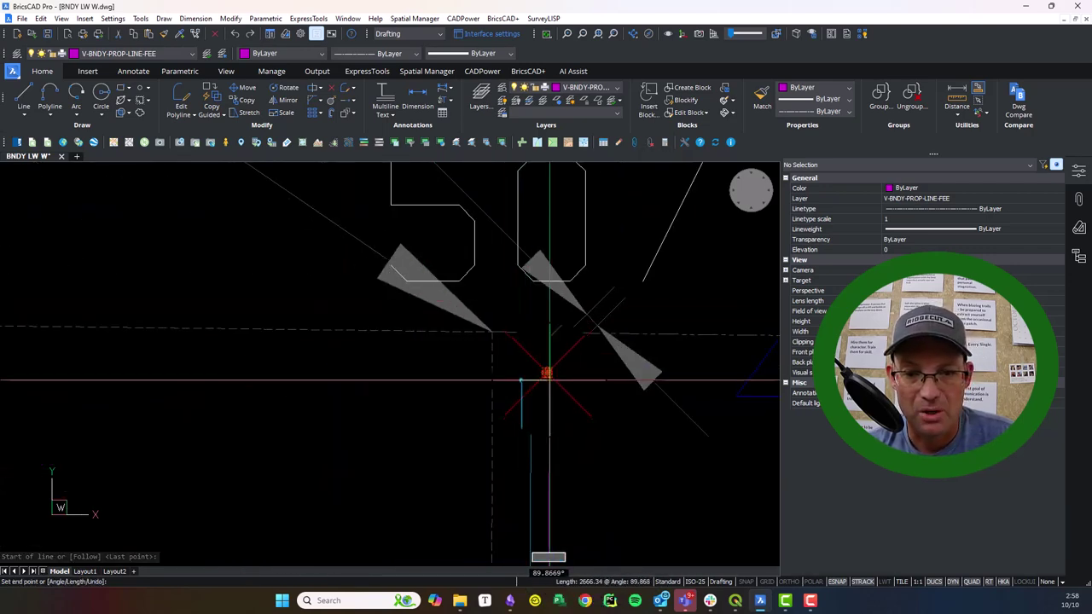
key(Escape)
scroll(397, 196, down, 9)
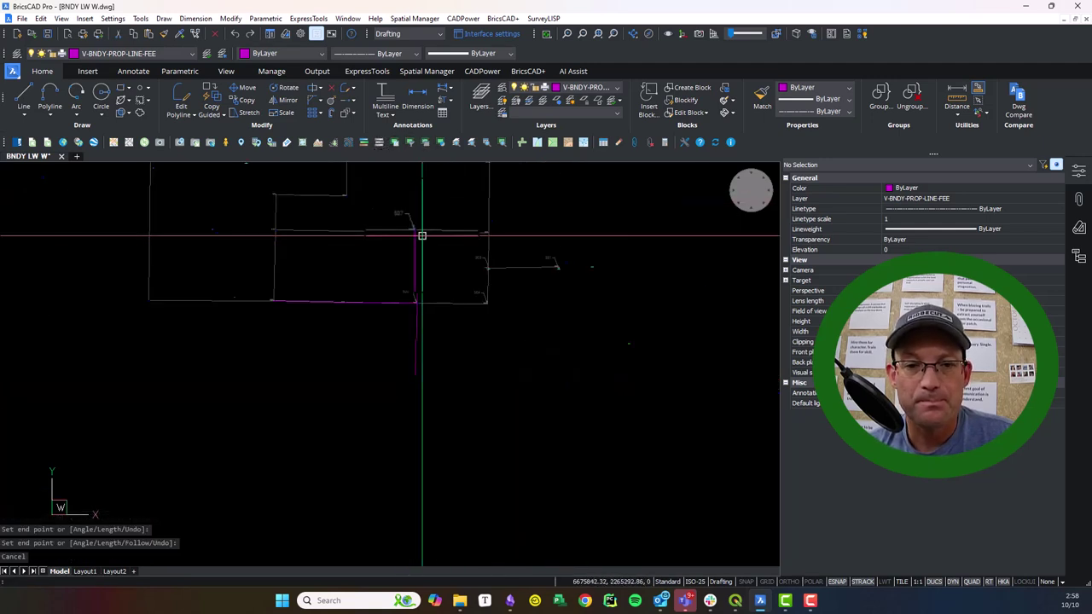
Draw a boundary line from corner 506 east to corner 504.
scroll(428, 217, up, 1)
middle_drag(414, 239, 517, 349)
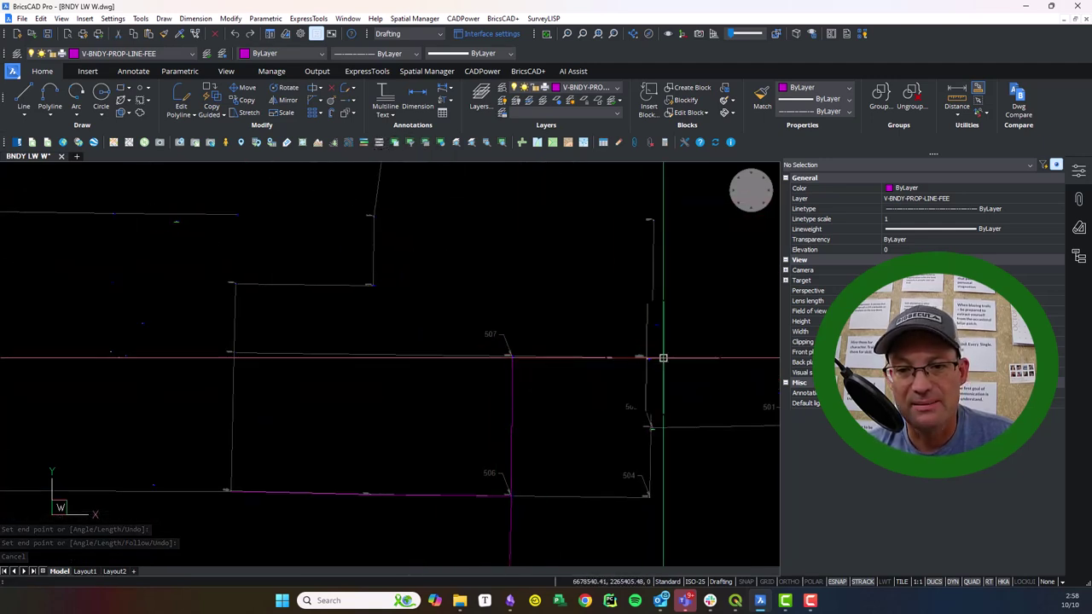
middle_drag(646, 414, 513, 293)
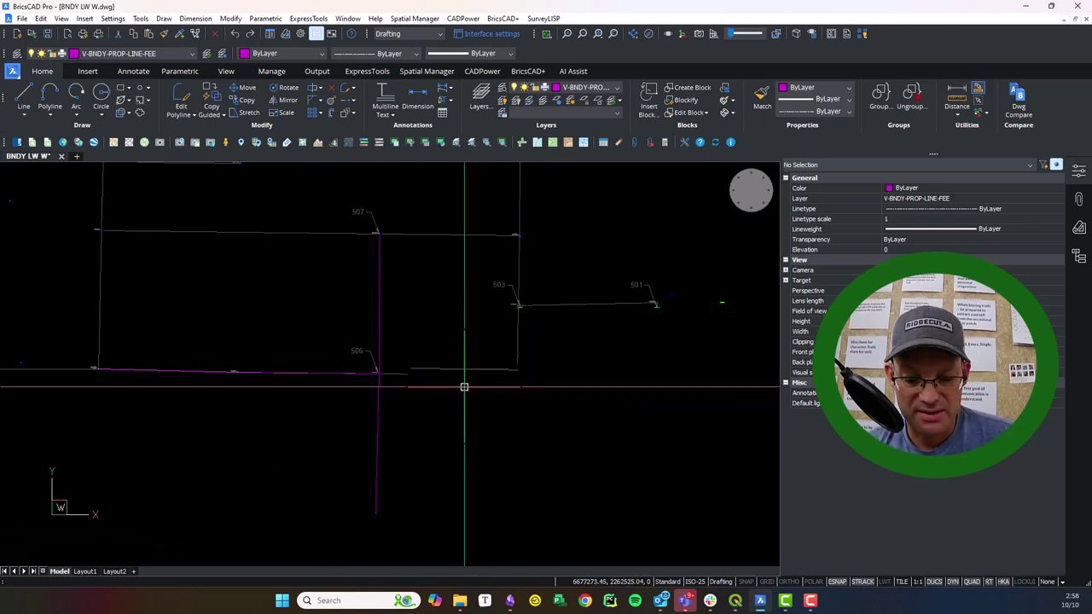
text(l)
key(Return)
scroll(406, 382, up, 6)
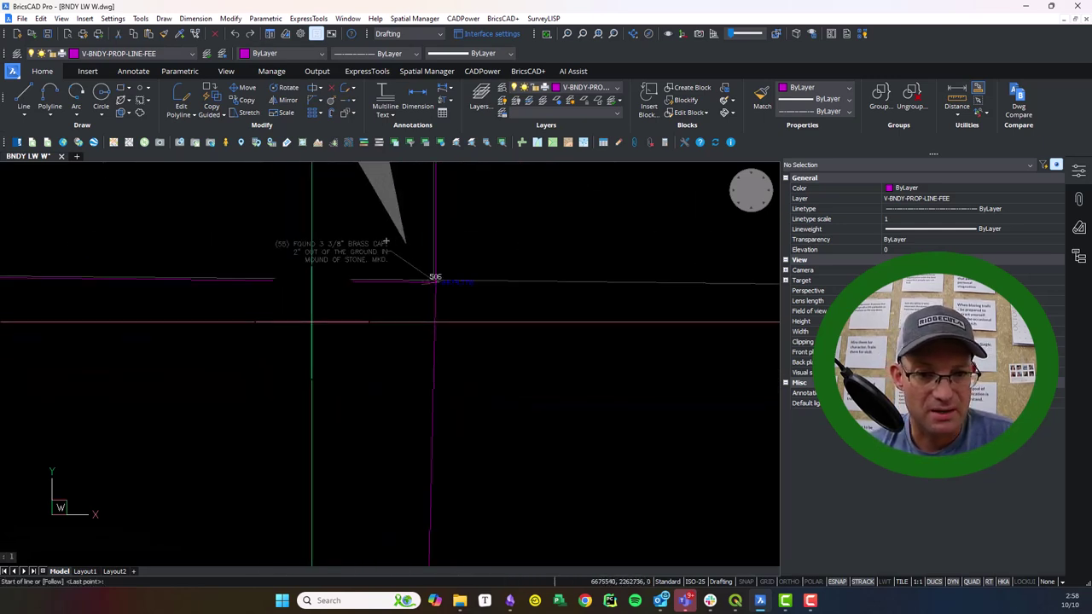
scroll(436, 278, up, 5)
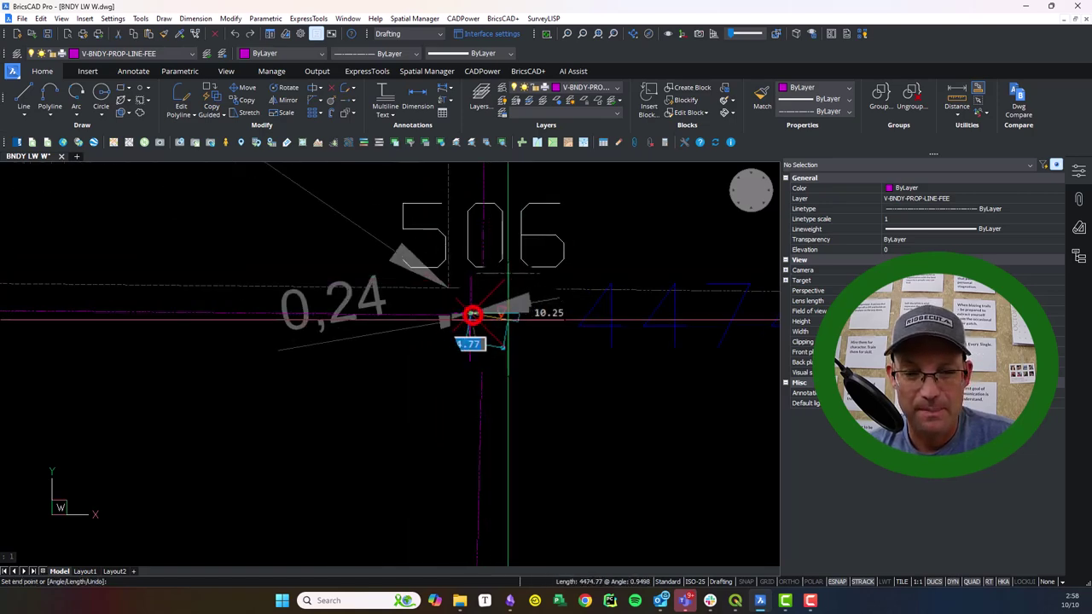
click(474, 316)
scroll(507, 316, down, 2)
middle_drag(708, 320, 622, 345)
scroll(620, 333, up, 8)
click(485, 344)
scroll(483, 346, down, 5)
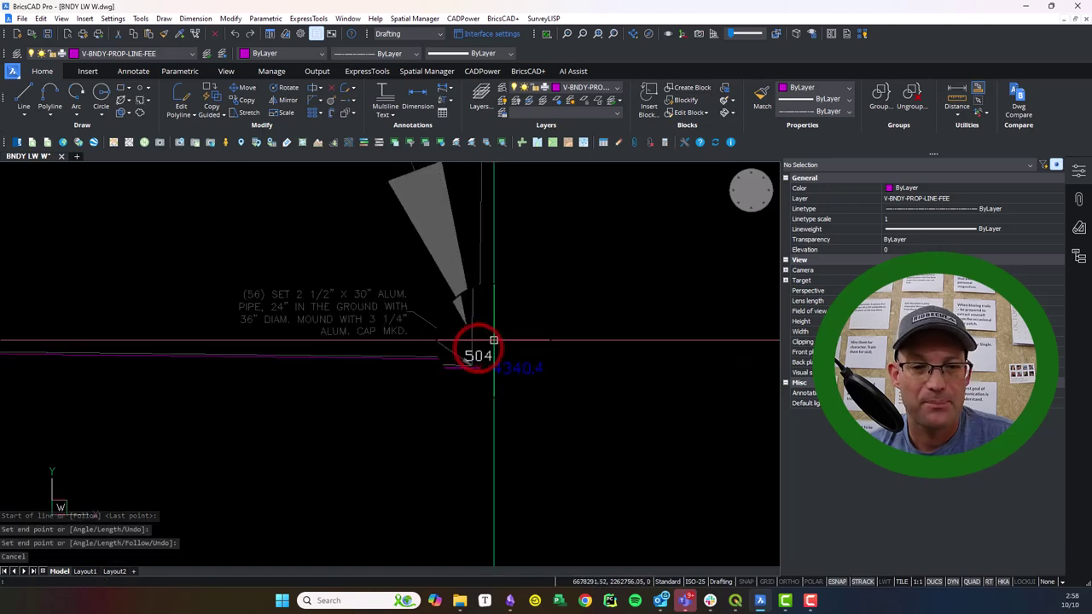
key(Escape)
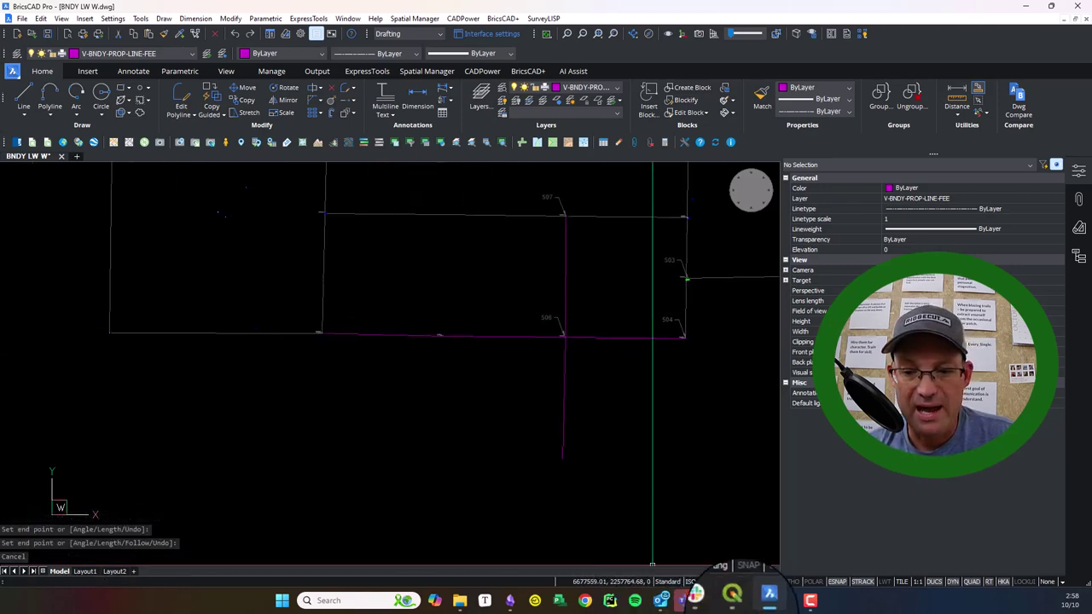
Switch to QGIS to check the land lines between corners 515 and 603 against the ROS map areas, then return to BricsCAD.
click(734, 601)
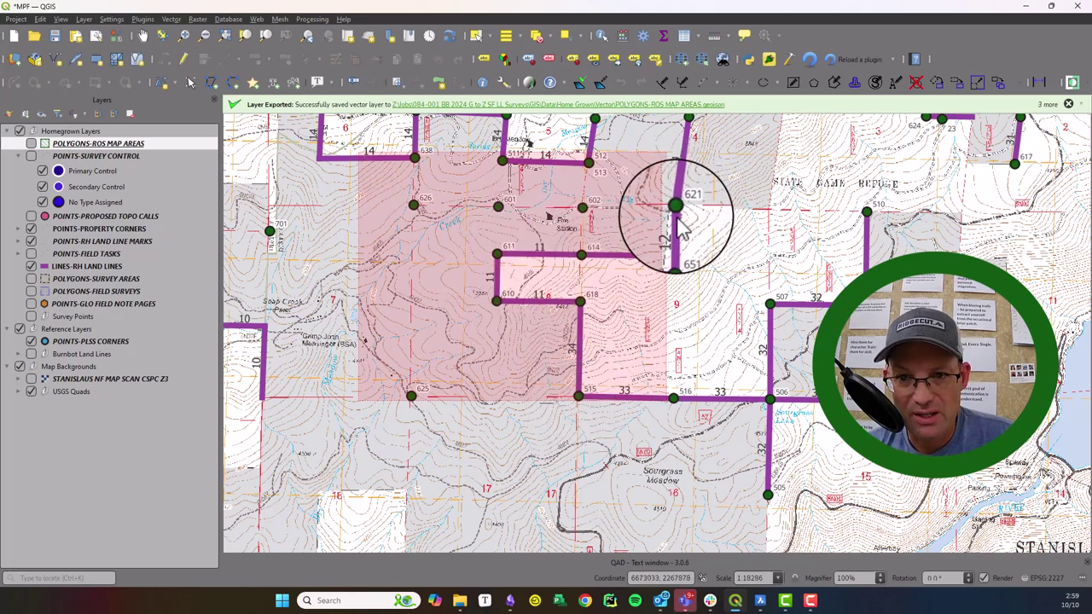
middle_drag(686, 235, 702, 372)
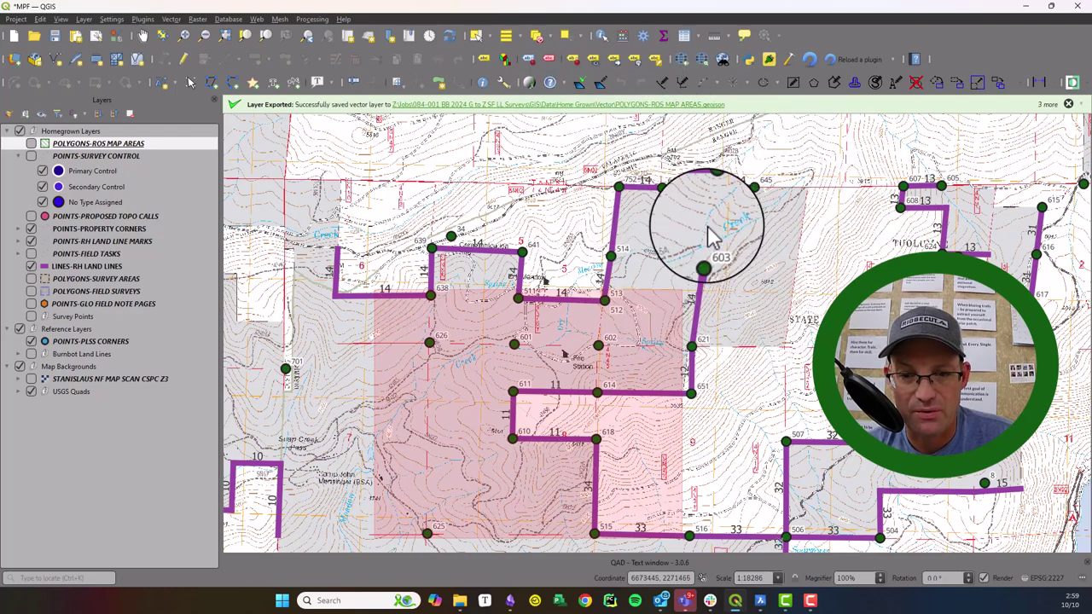
click(32, 144)
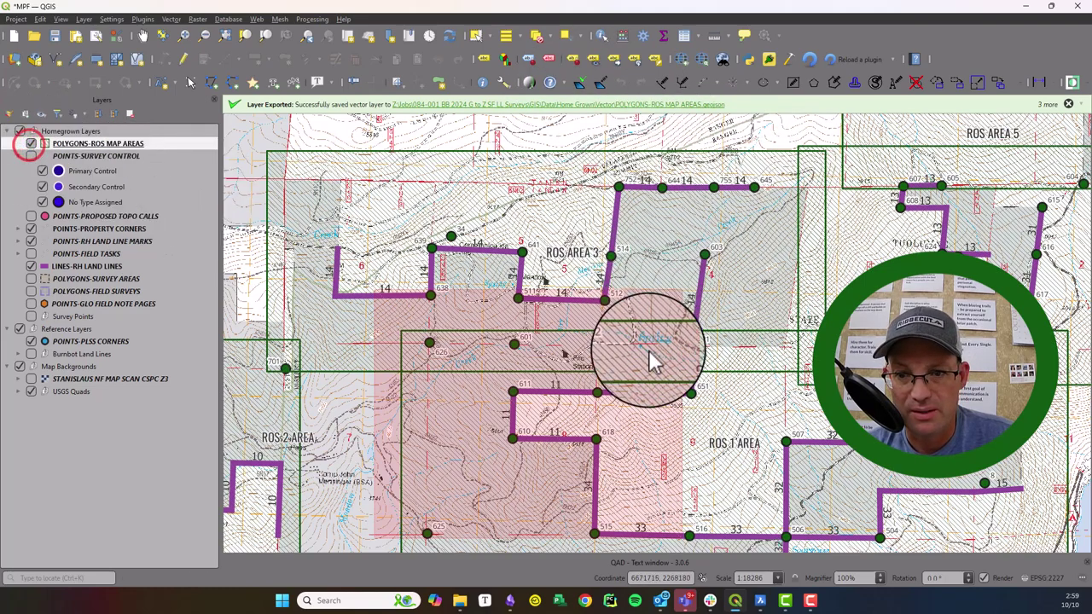
click(32, 144)
click(1034, 10)
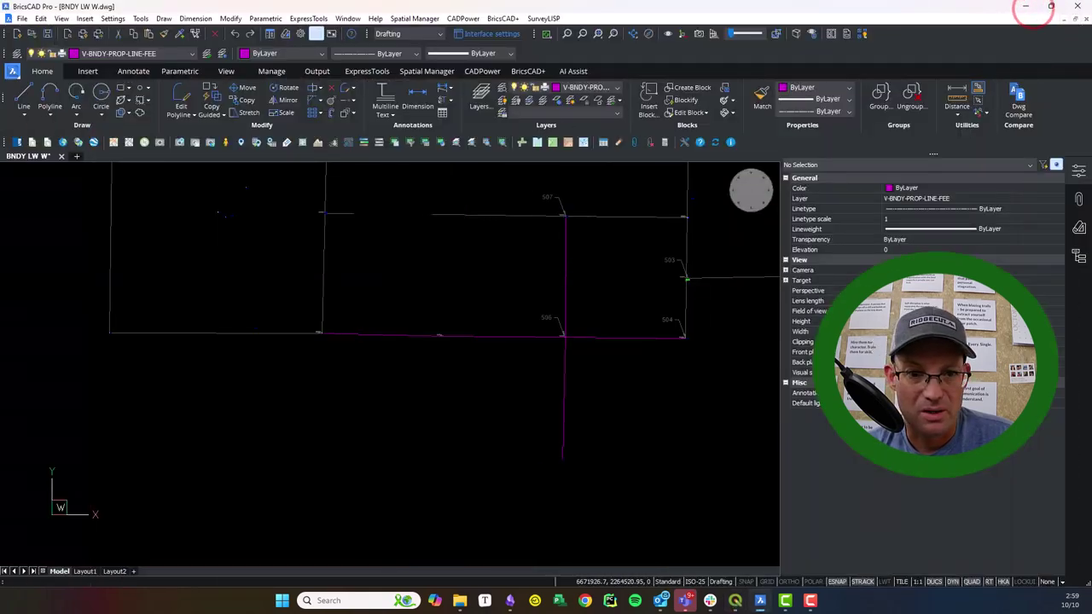
Start a boundary polyline at corner 515 and draw it north to corner 618.
mouse_move(304, 311)
middle_down()
mouse_move(598, 387)
mouse_move(525, 377)
middle_up()
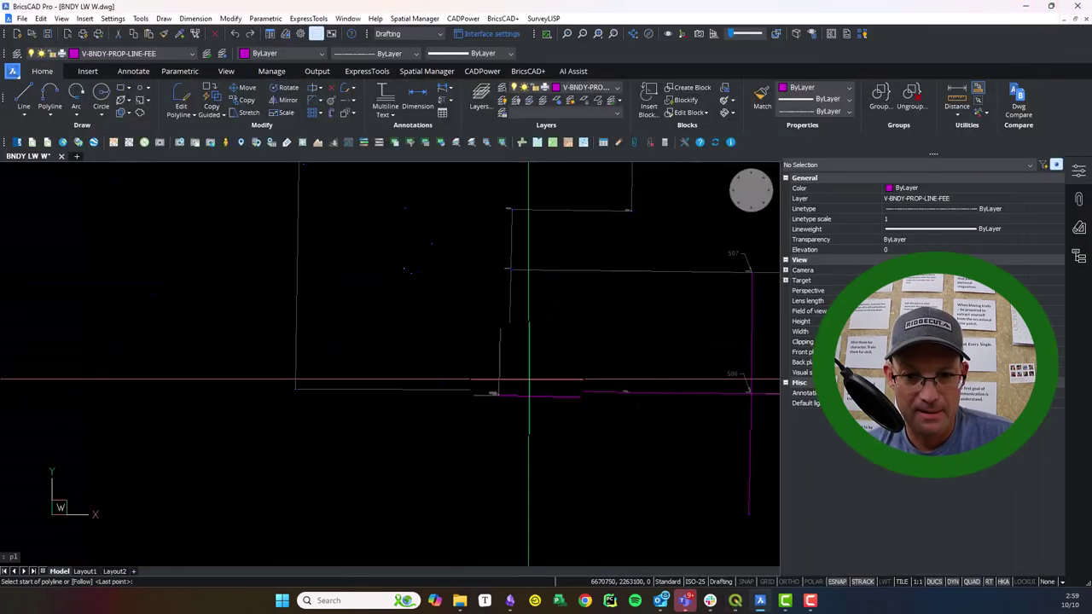
scroll(512, 384, up, 6)
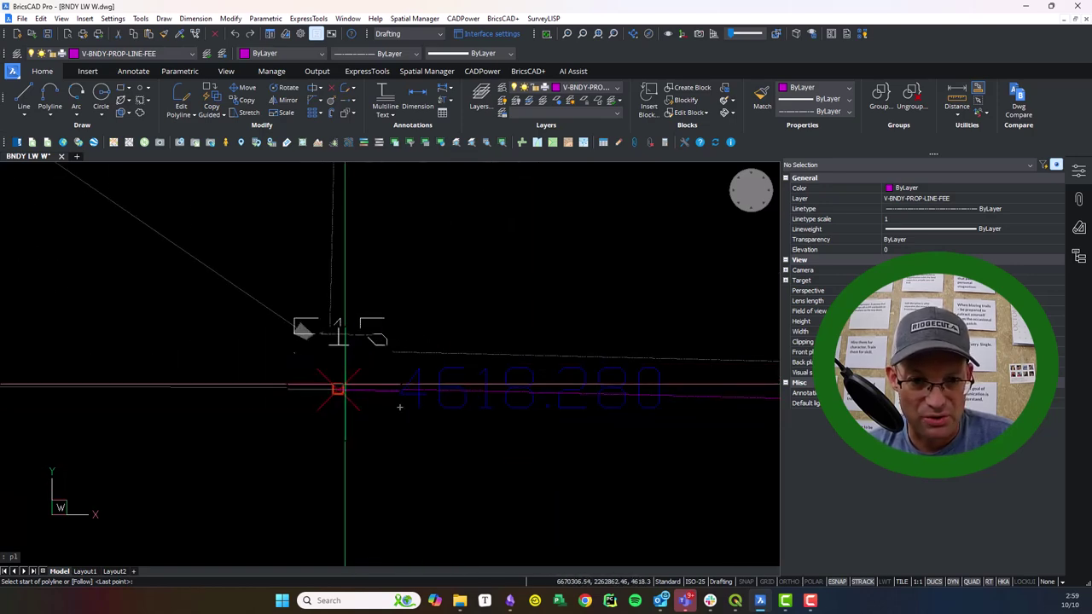
scroll(341, 389, down, 5)
click(586, 367)
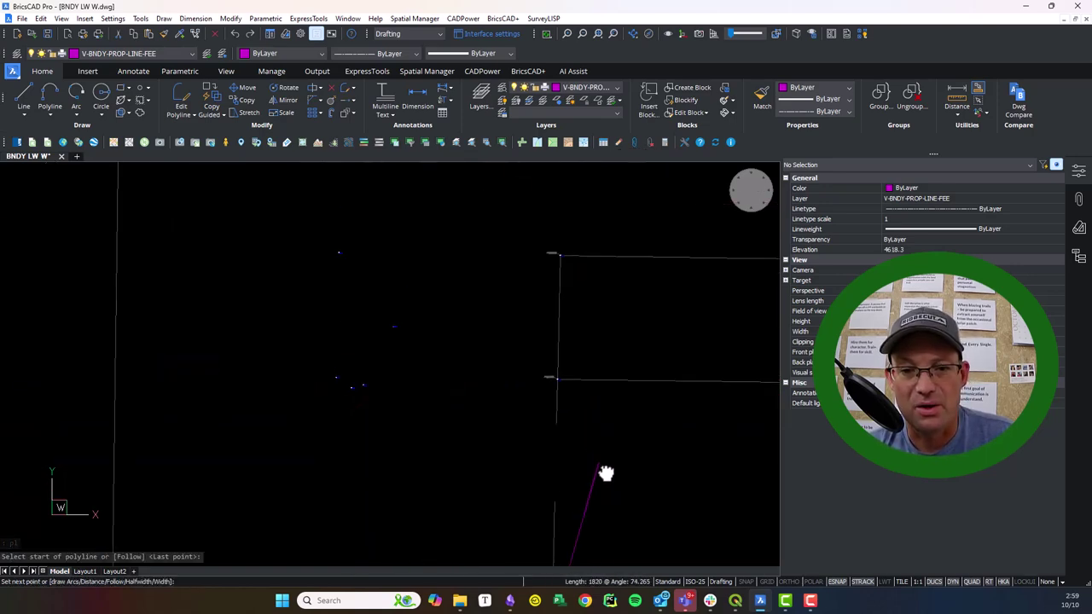
middle_drag(606, 474, 604, 469)
scroll(569, 366, down, 2)
middle_drag(568, 432, 523, 351)
scroll(517, 297, up, 6)
scroll(525, 293, up, 5)
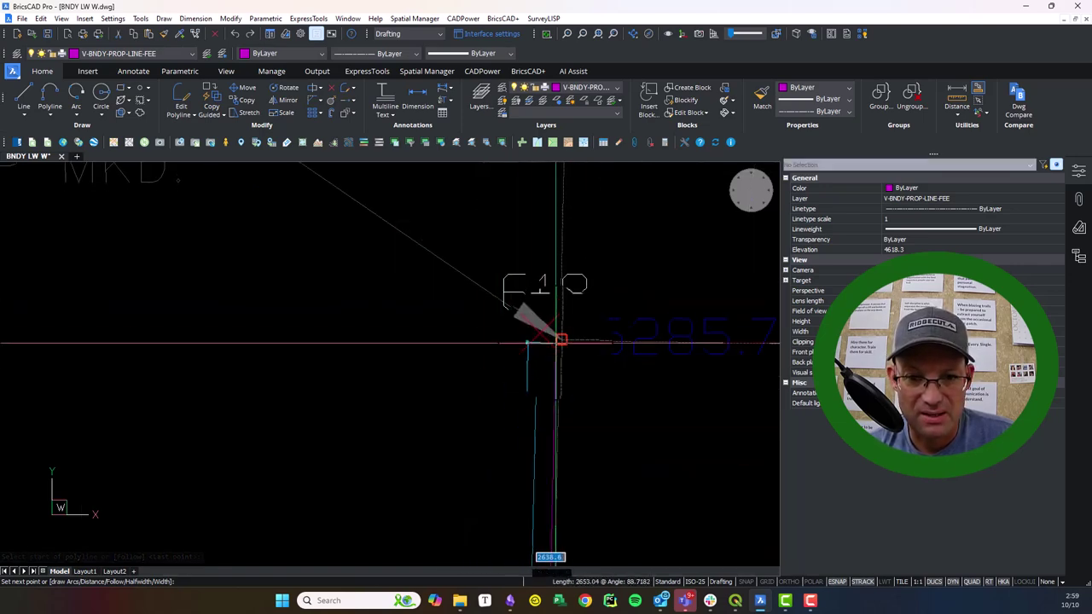
scroll(551, 339, up, 2)
click(519, 331)
Continue the boundary polyline west from corner 618 to corner 610.
scroll(519, 378, down, 7)
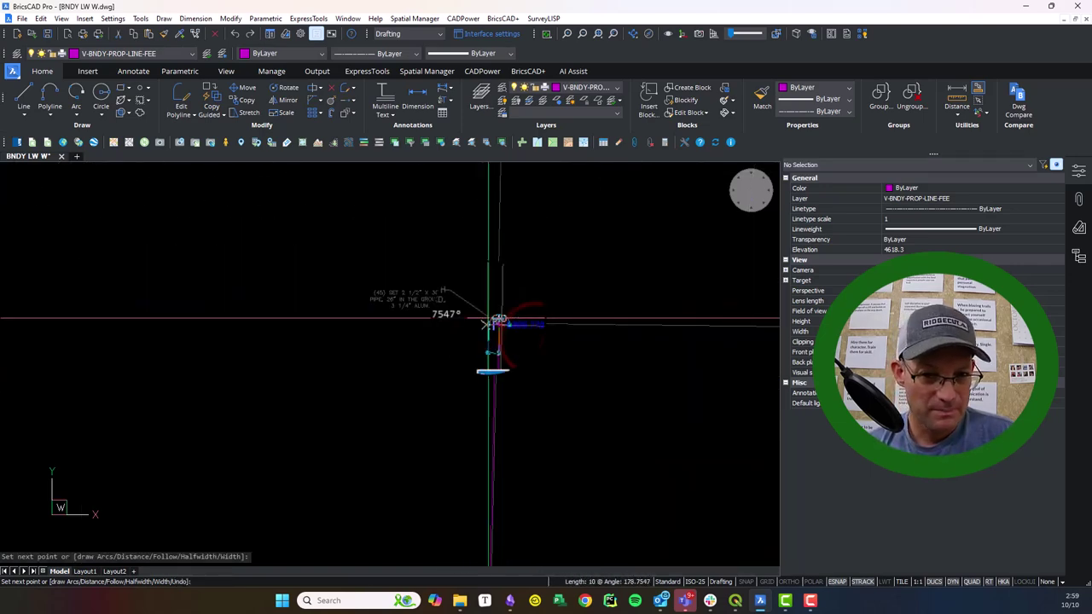
scroll(488, 320, down, 3)
scroll(490, 388, up, 5)
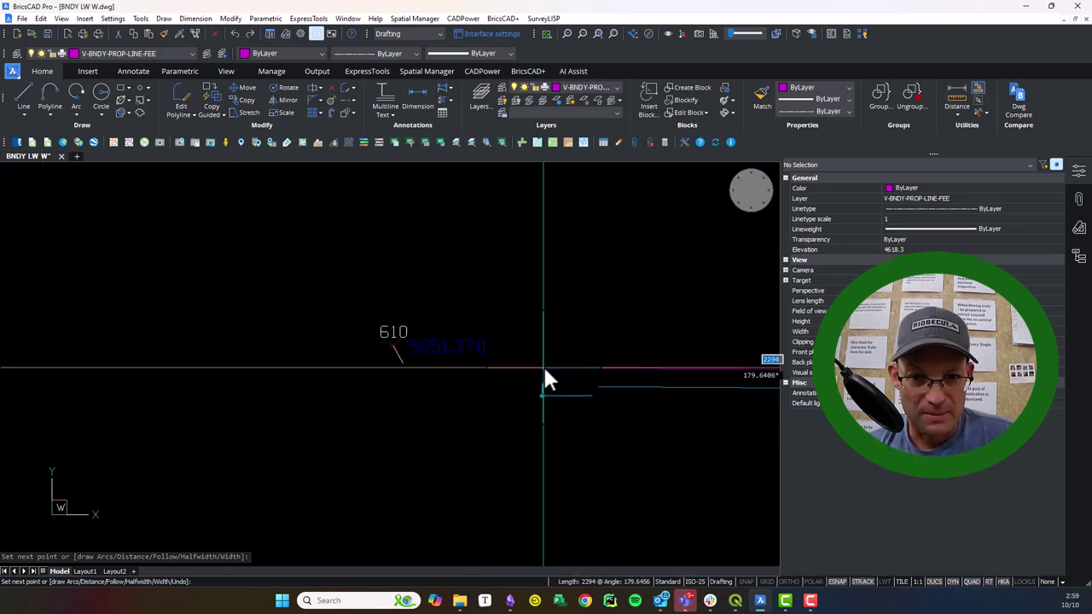
scroll(432, 353, up, 3)
scroll(432, 354, down, 4)
scroll(427, 344, down, 3)
scroll(375, 332, up, 6)
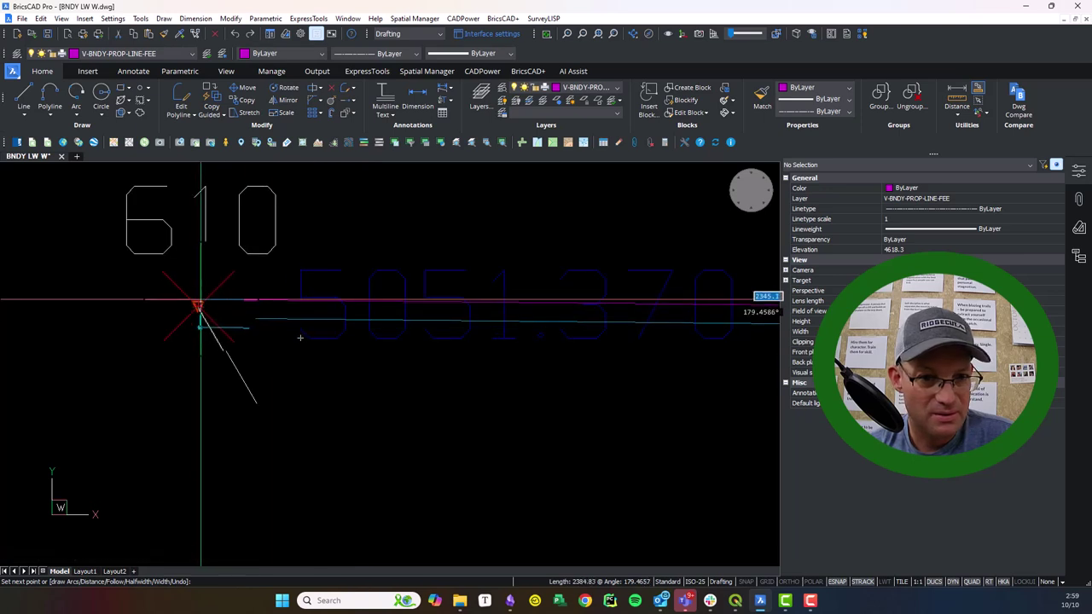
click(201, 299)
Continue the boundary polyline north from corner 610 to corner 611.
scroll(550, 353, down, 8)
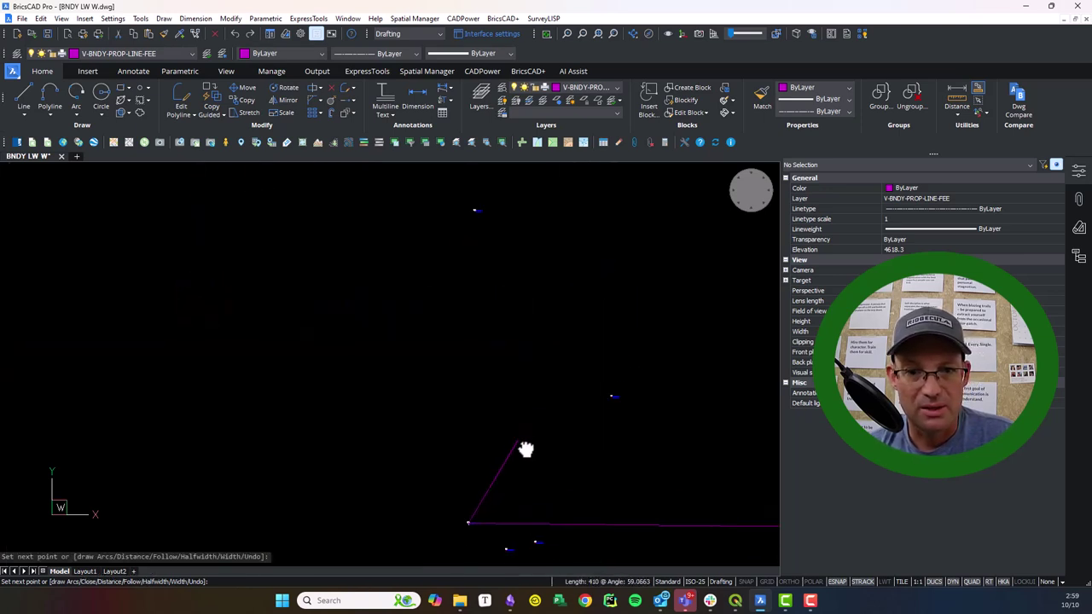
middle_drag(525, 454, 518, 485)
scroll(461, 235, up, 5)
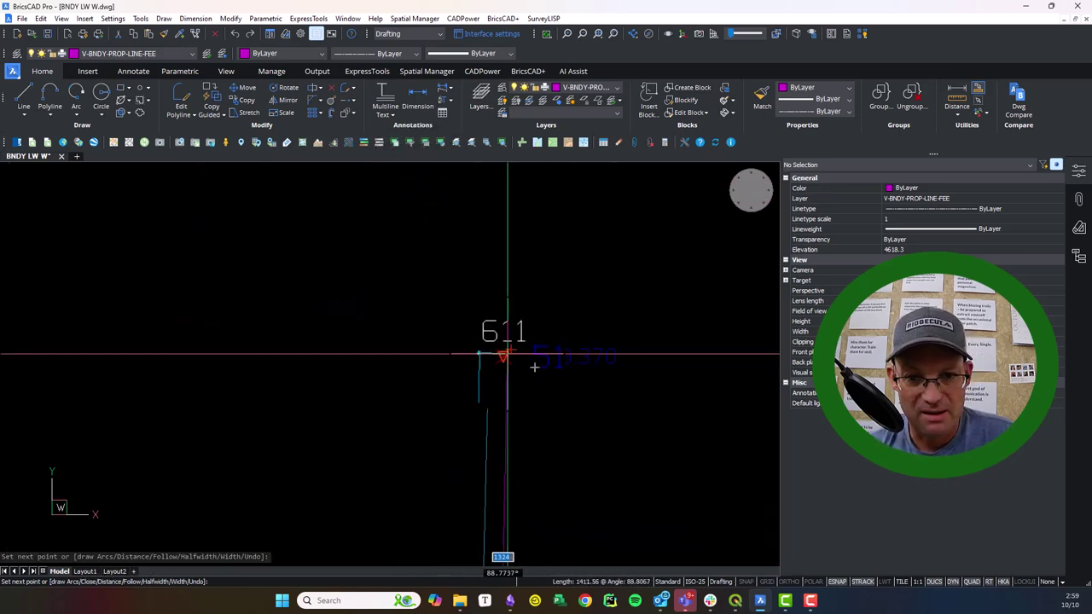
click(504, 355)
Continue the boundary polyline east from corner 611 through corner 614 to corner 651.
scroll(579, 345, down, 4)
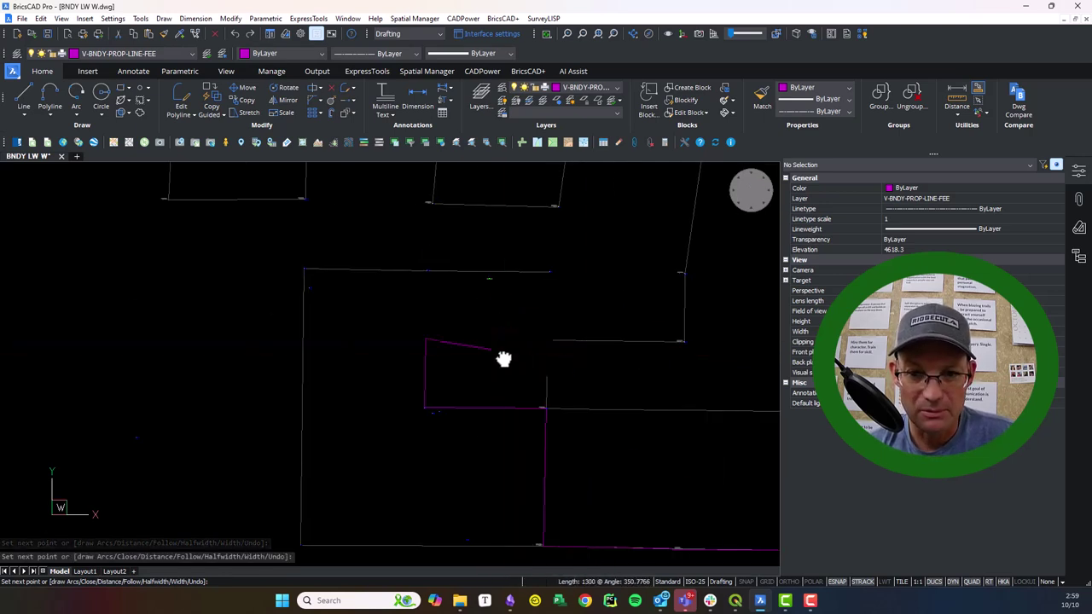
scroll(485, 316, up, 5)
scroll(413, 408, up, 4)
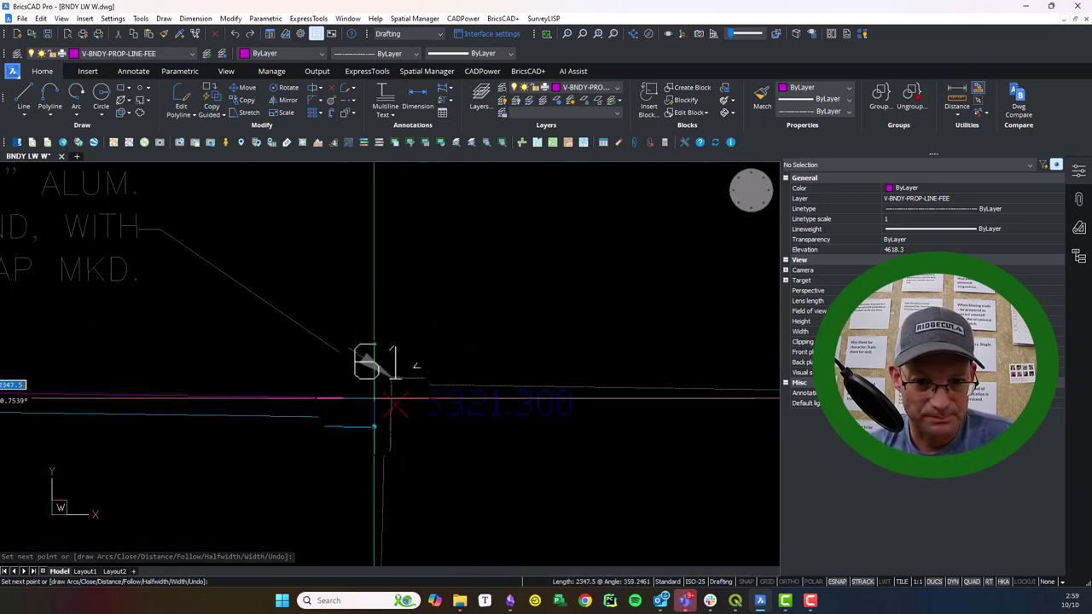
scroll(388, 403, down, 3)
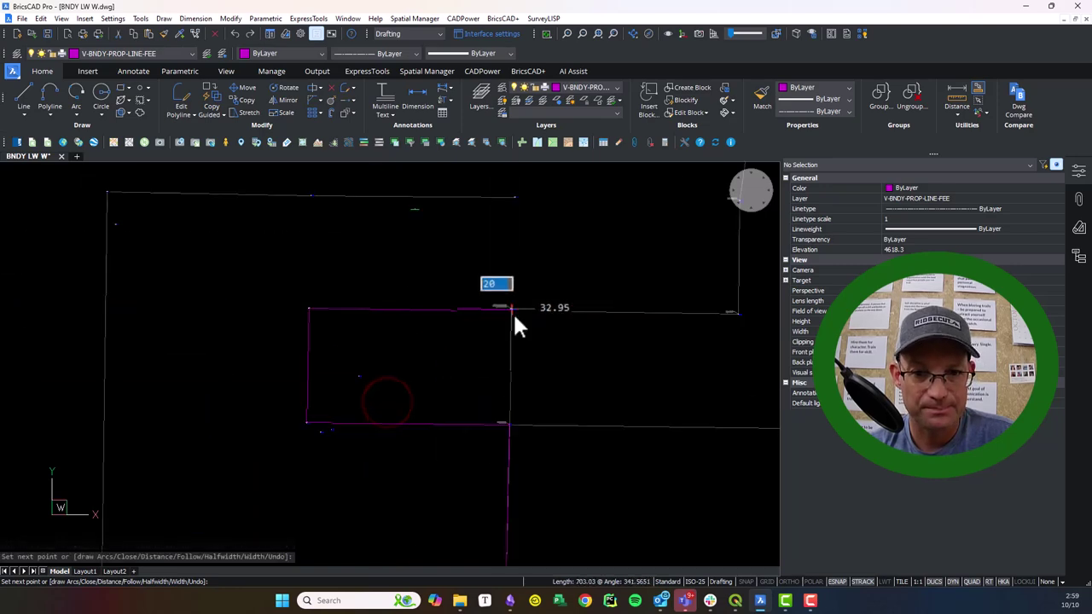
scroll(625, 312, up, 5)
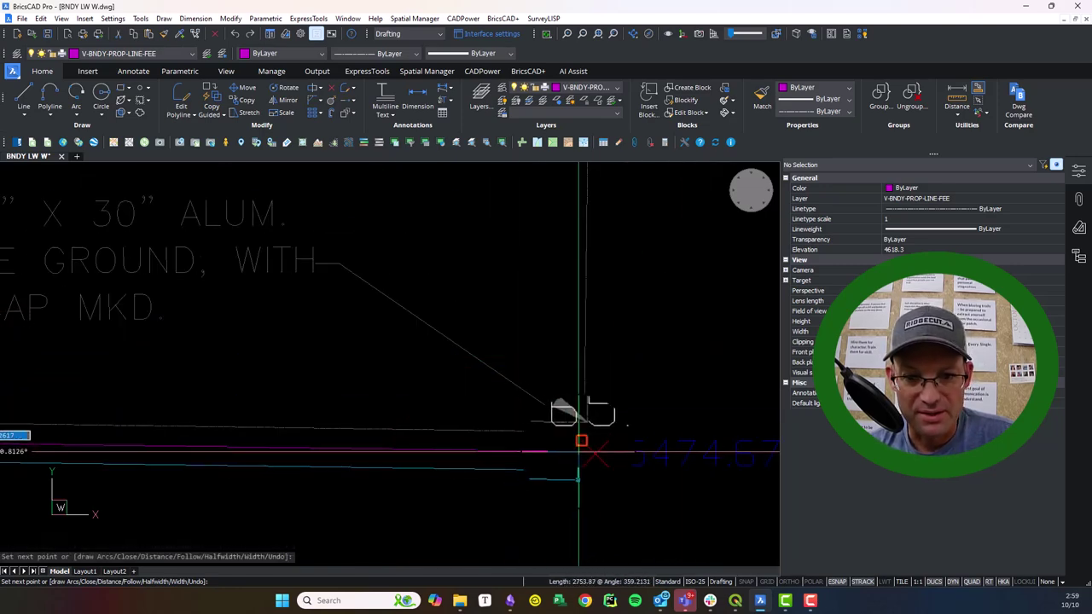
click(594, 453)
Continue the boundary polyline north from corner 651 to corner 621 and end it there.
scroll(638, 407, down, 3)
middle_drag(653, 337, 512, 581)
scroll(517, 403, down, 4)
scroll(511, 177, up, 6)
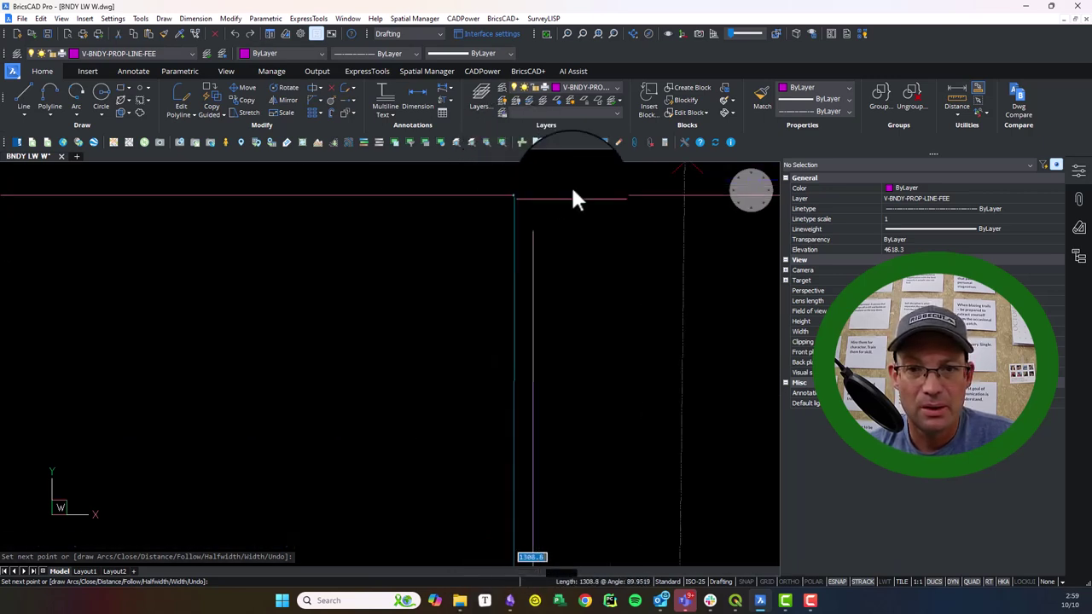
click(465, 401)
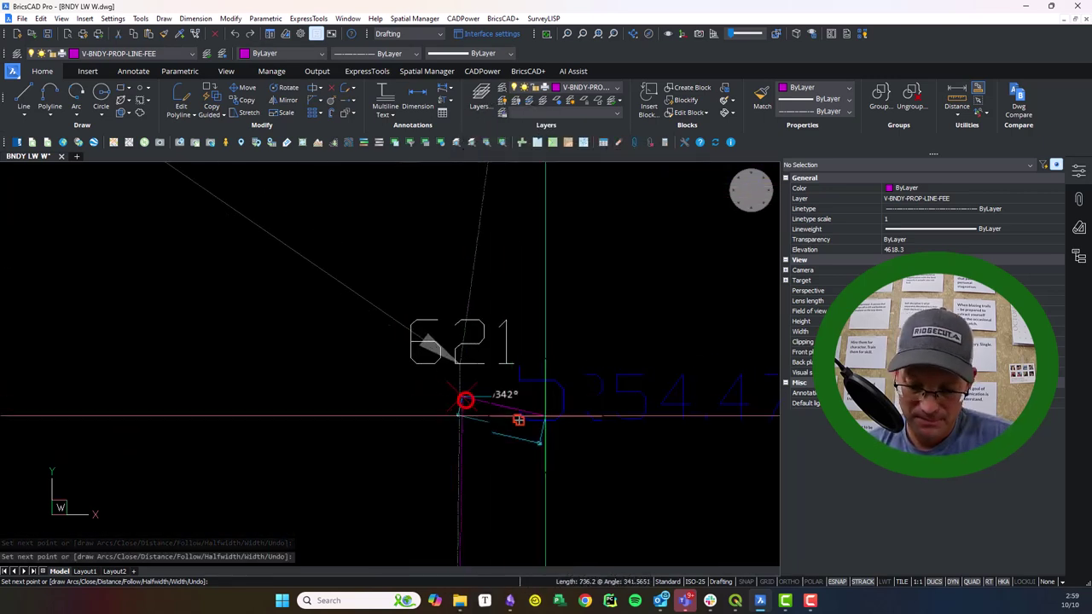
key(Return)
Examine the drawn boundary between corners 621, 611, 515 and 504 against the surrounding section lines.
scroll(595, 355, down, 7)
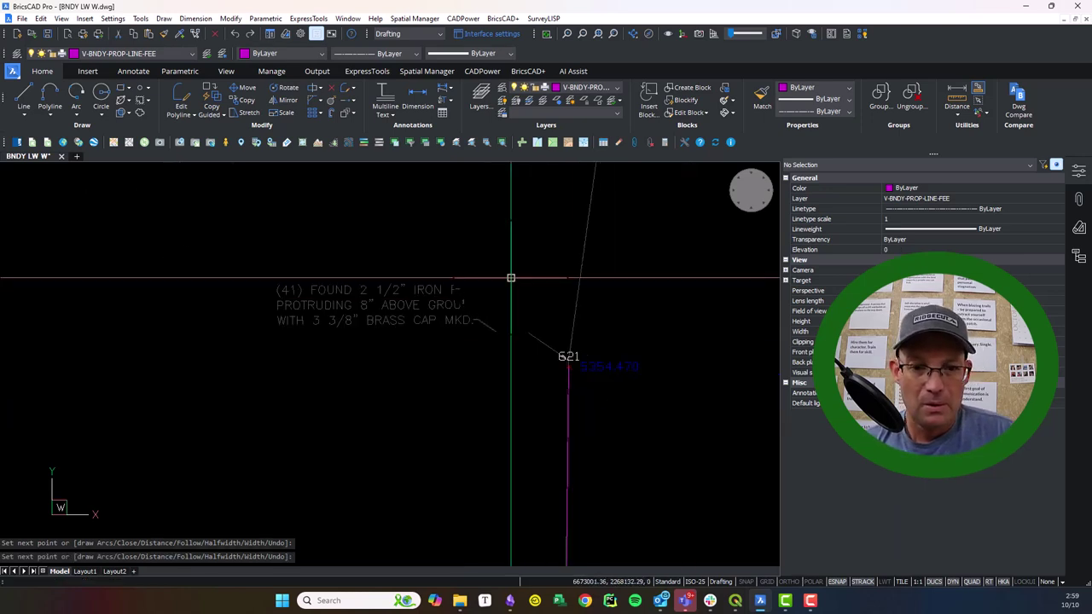
middle_drag(314, 438, 549, 213)
scroll(549, 213, down, 3)
middle_drag(278, 307, 470, 373)
key(Return)
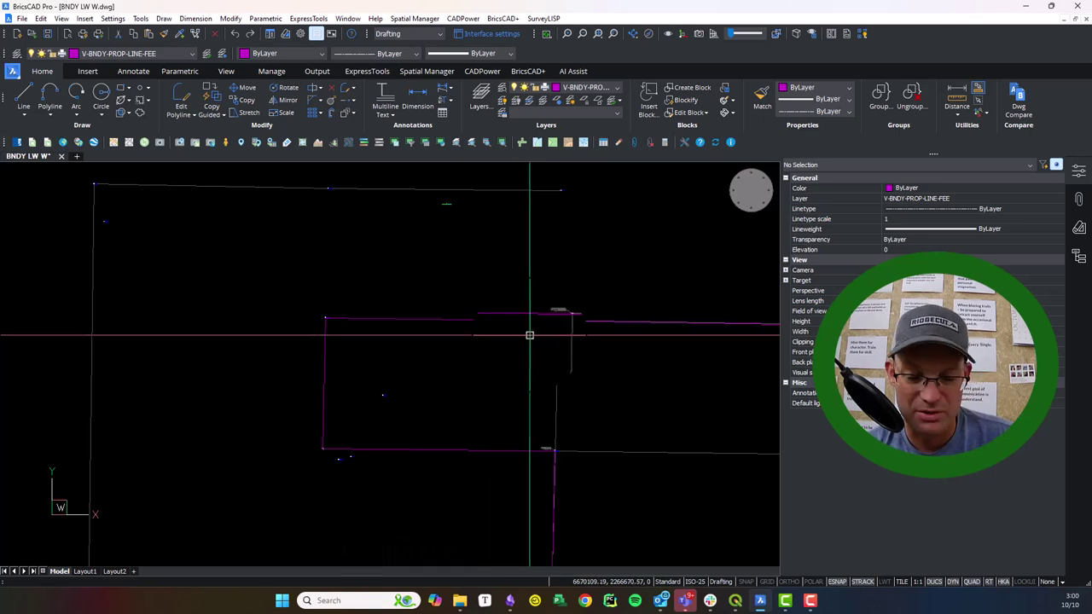
scroll(470, 489, down, 3)
mouse_move(470, 490)
middle_down()
mouse_move(473, 411)
mouse_move(371, 449)
middle_up()
scroll(620, 442, down, 2)
mouse_move(619, 441)
middle_down()
mouse_move(580, 392)
mouse_move(506, 363)
middle_up()
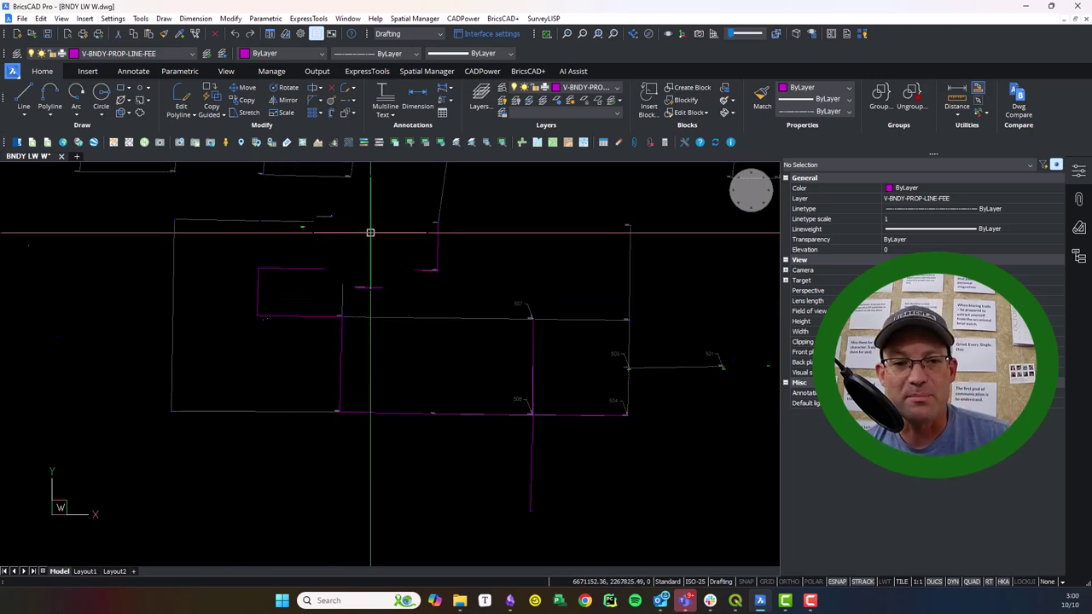
mouse_move(196, 299)
middle_down()
mouse_move(278, 303)
mouse_move(294, 324)
middle_up()
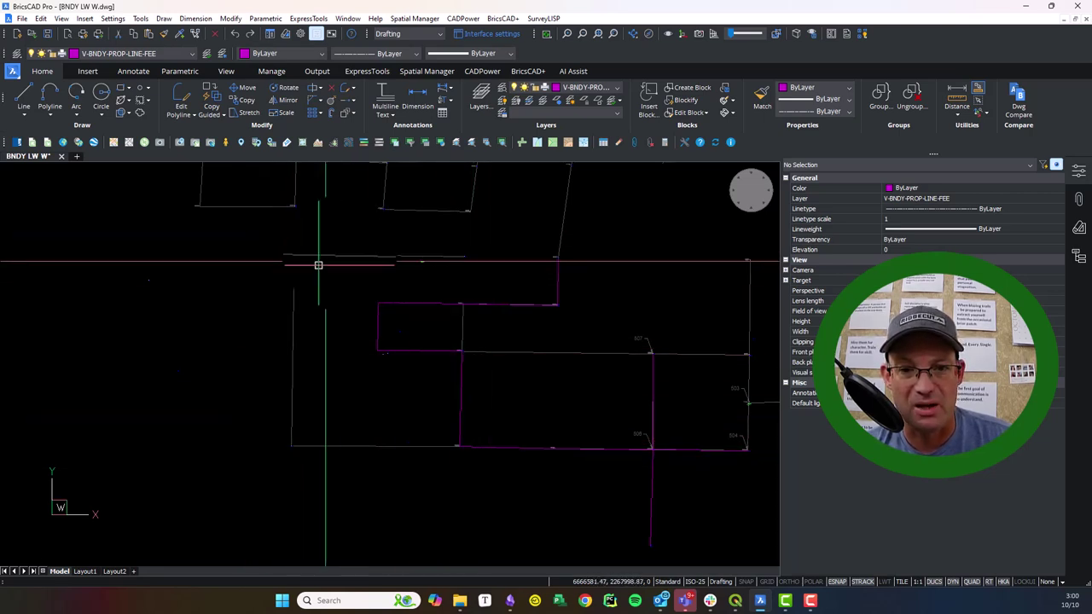
mouse_move(562, 435)
middle_down()
mouse_move(410, 390)
mouse_move(397, 359)
middle_up()
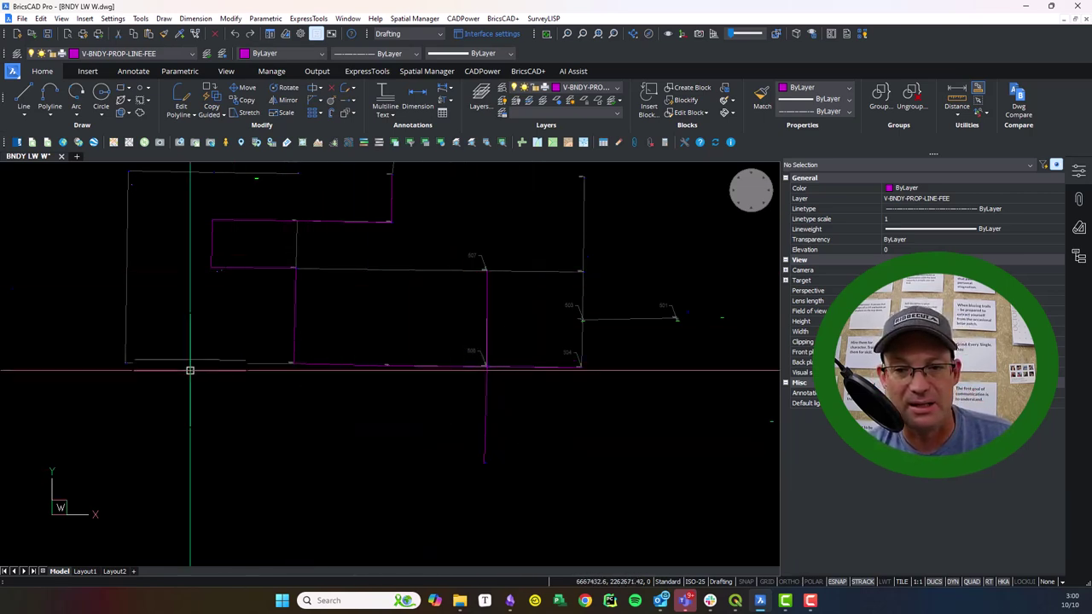
mouse_move(188, 371)
middle_down()
mouse_move(251, 418)
mouse_move(252, 441)
middle_up()
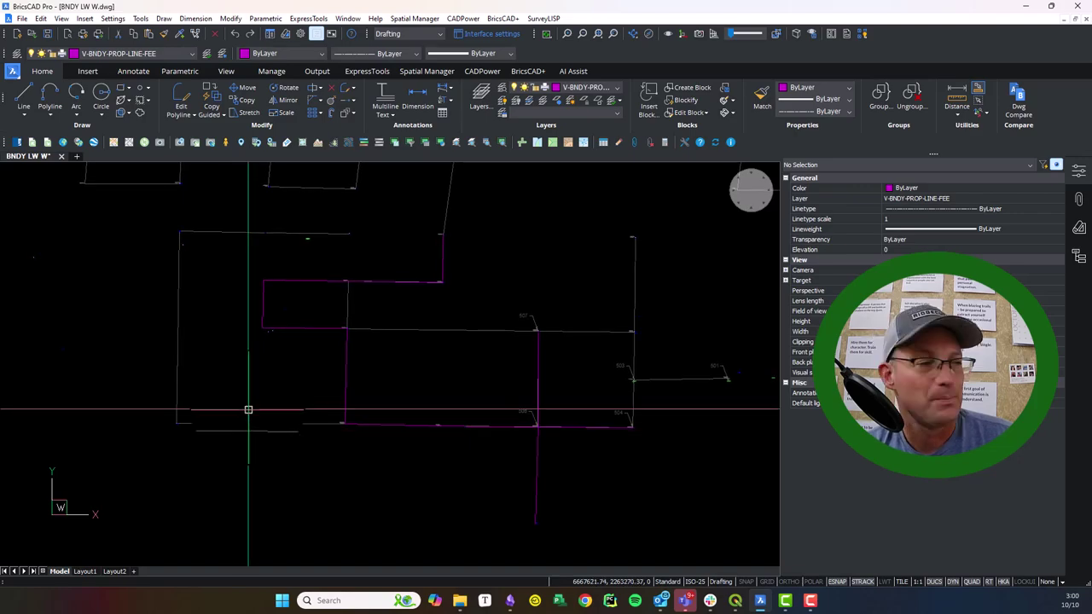